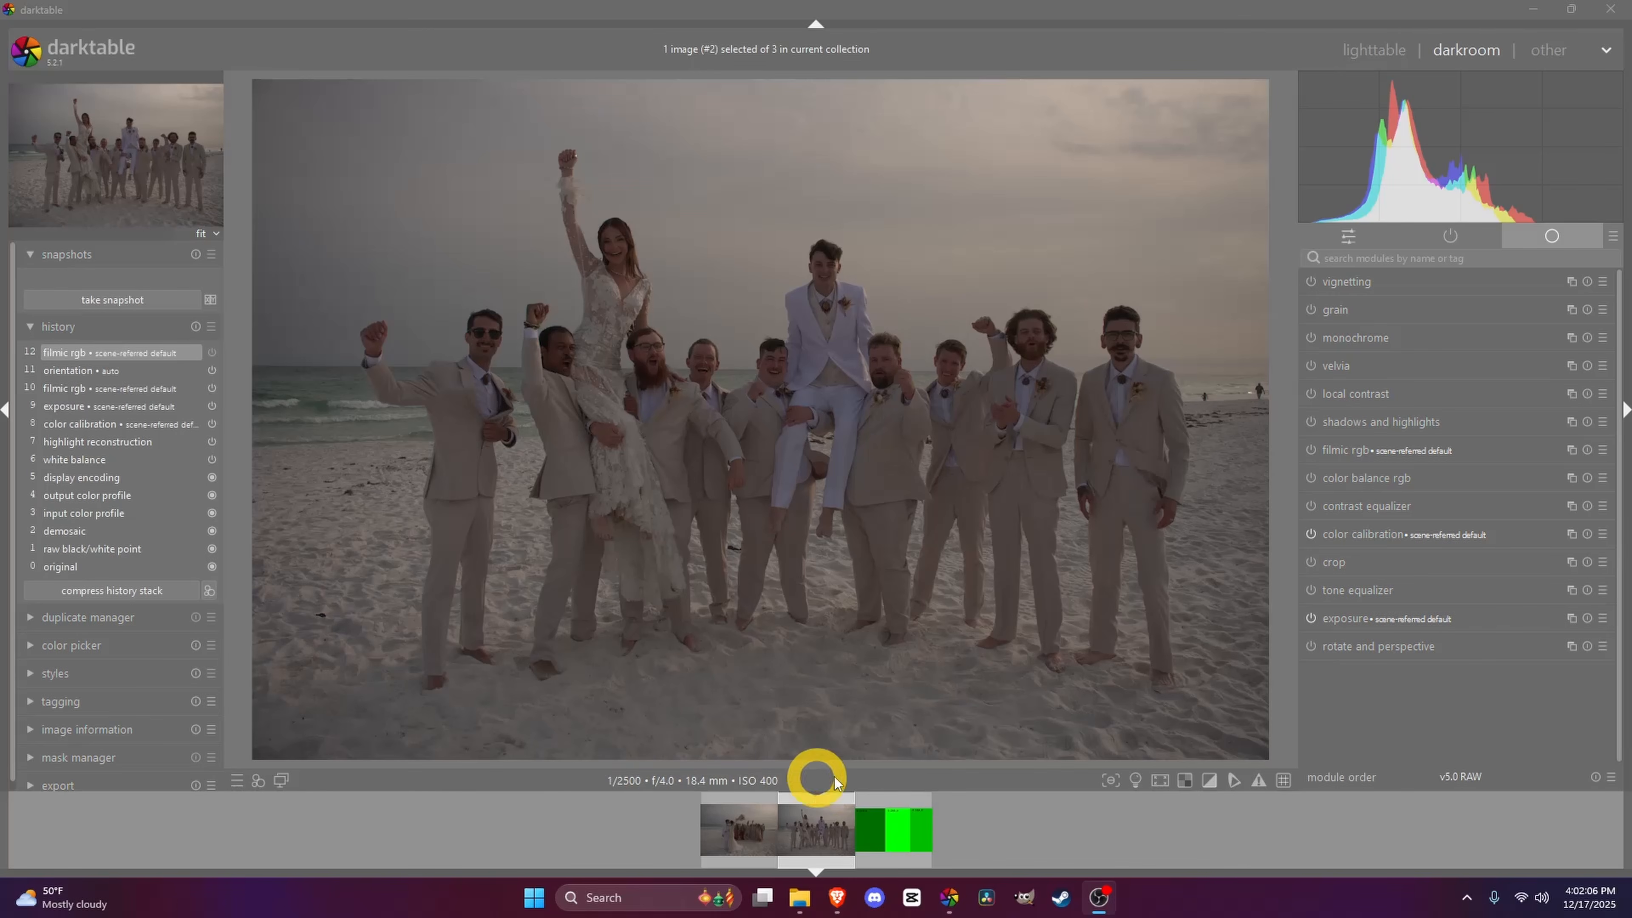
# - Open the green test-pattern image and raise its exposure to +1.080 EV in the exposure module
pyautogui.click(914, 842)
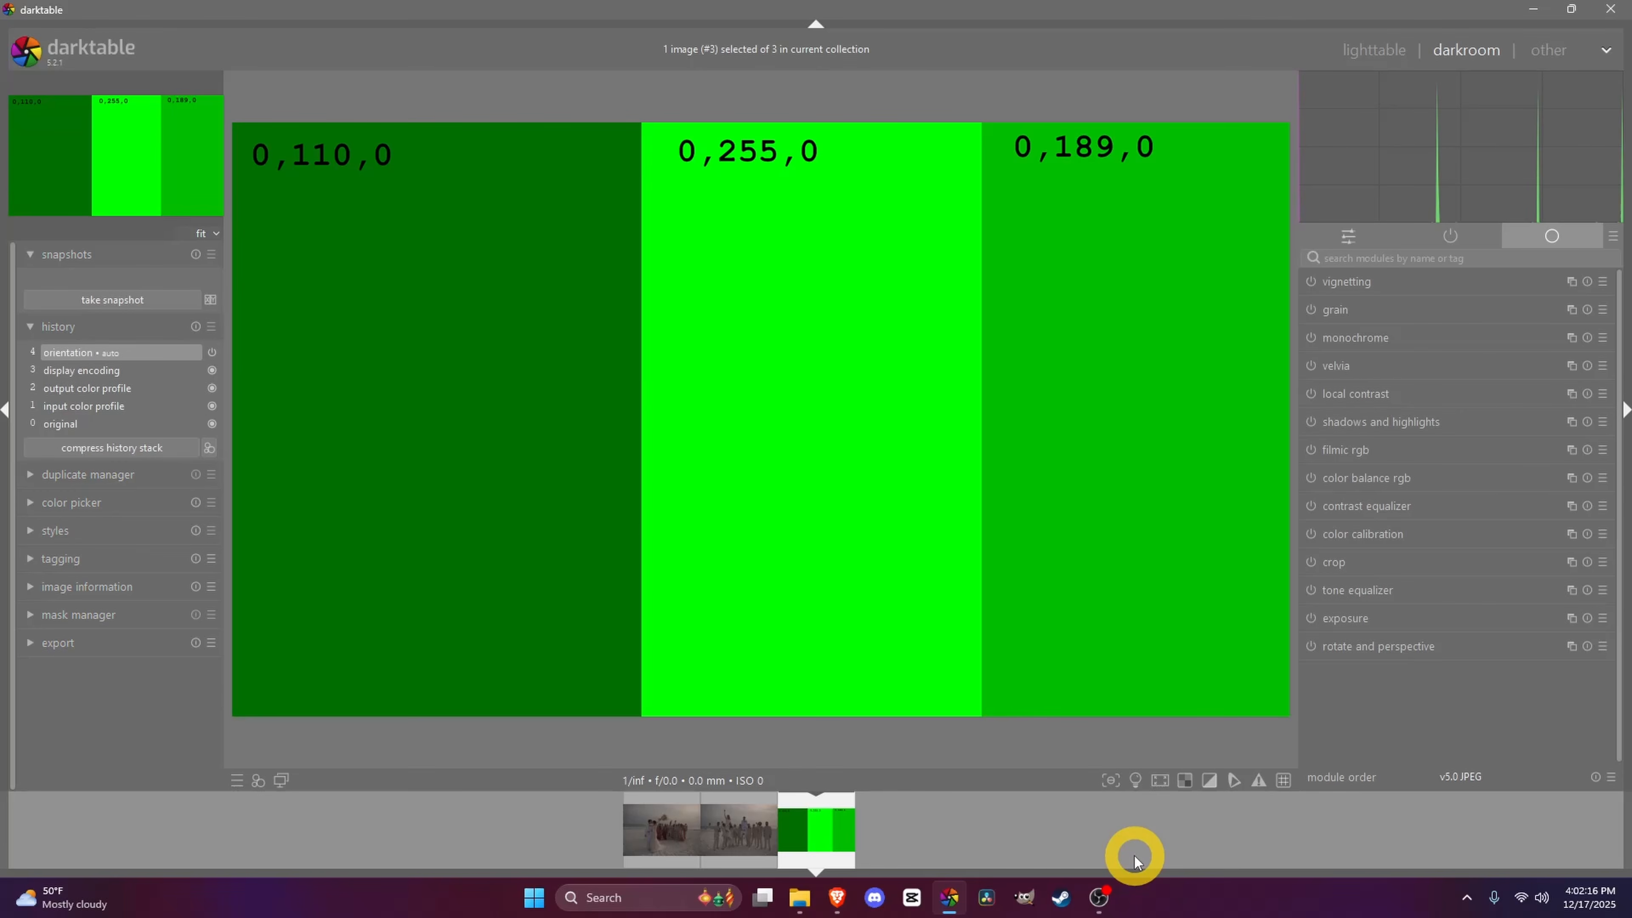
pyautogui.click(1364, 624)
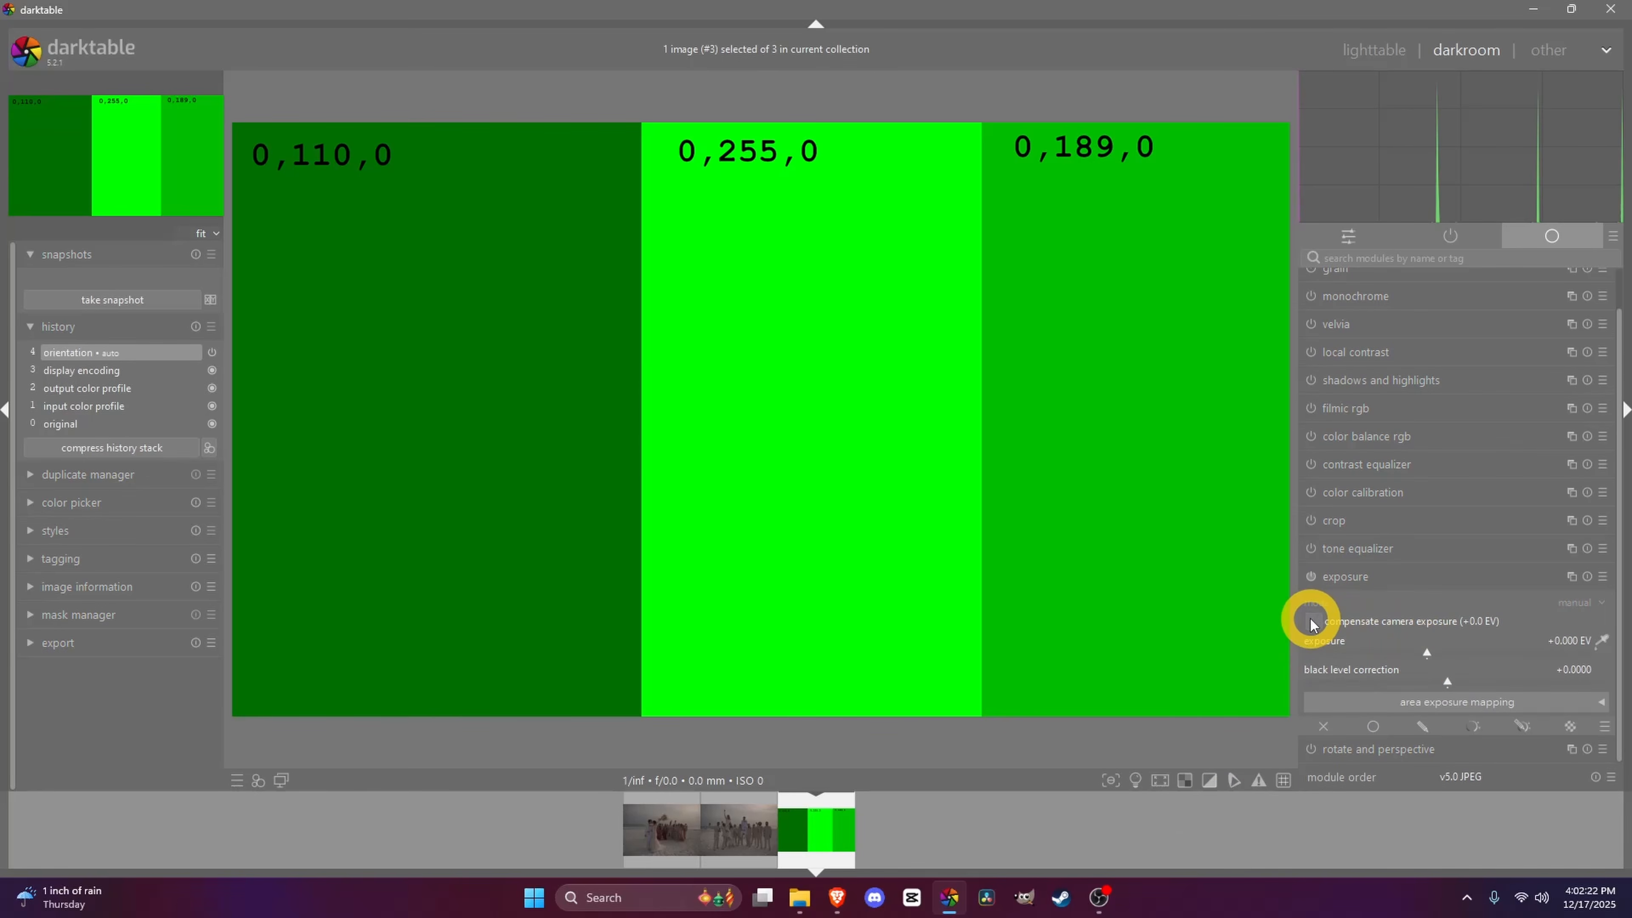
pyautogui.moveTo(1434, 652); pyautogui.dragTo(1471, 652)
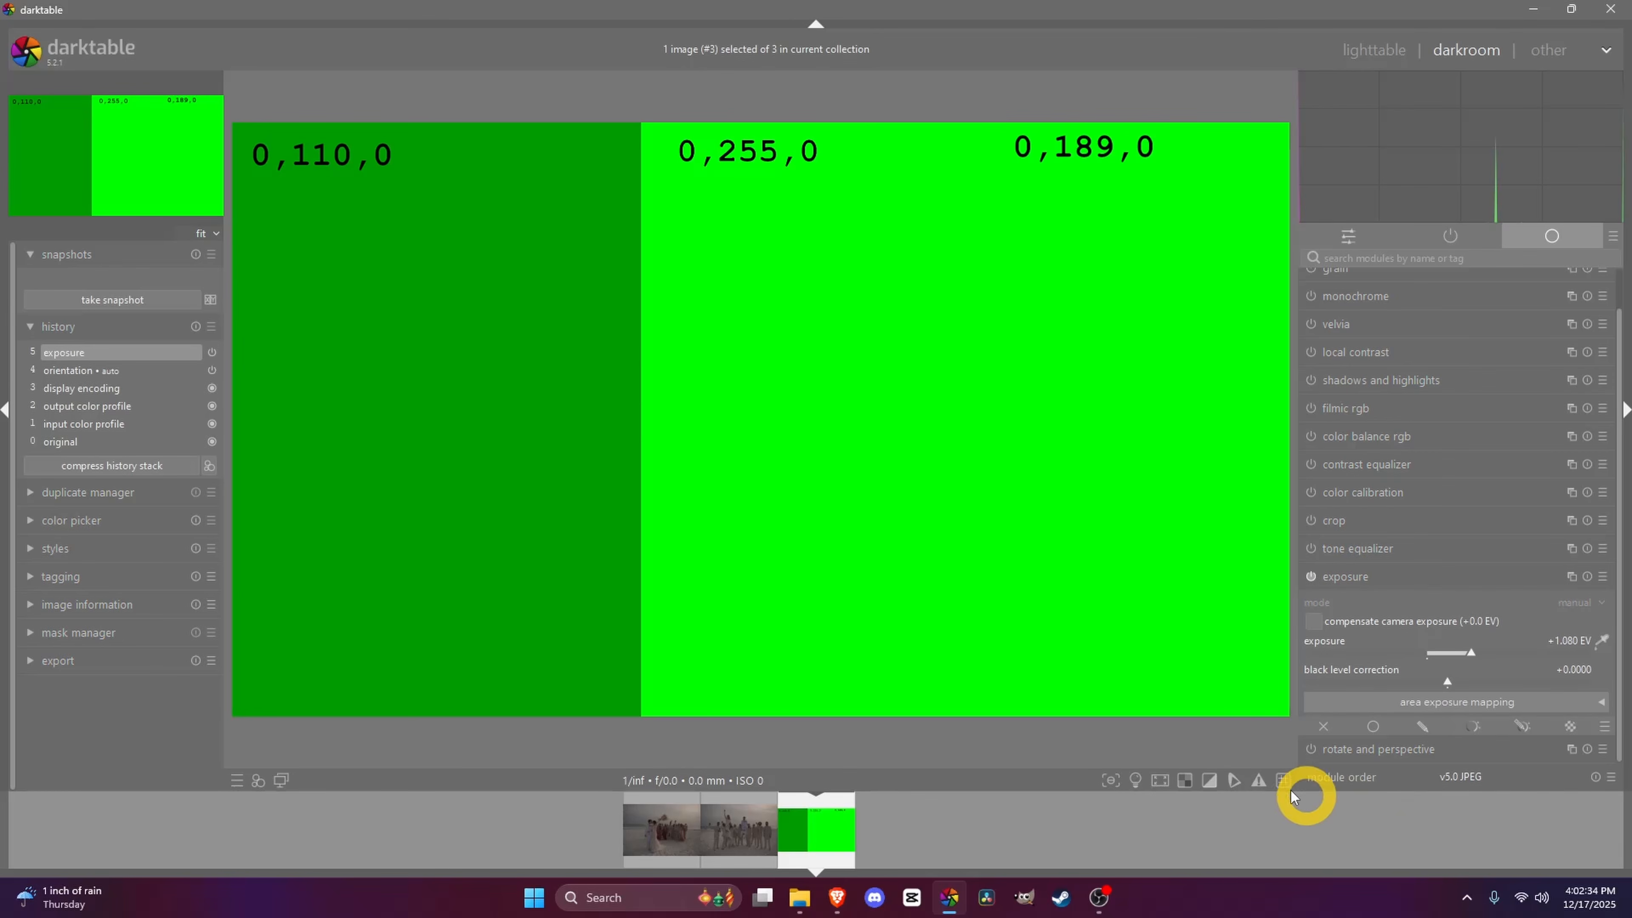
# - Toggle the overexposure clipping indicator on and off, then raise exposure to +2.130 EV
pyautogui.click(1210, 782)
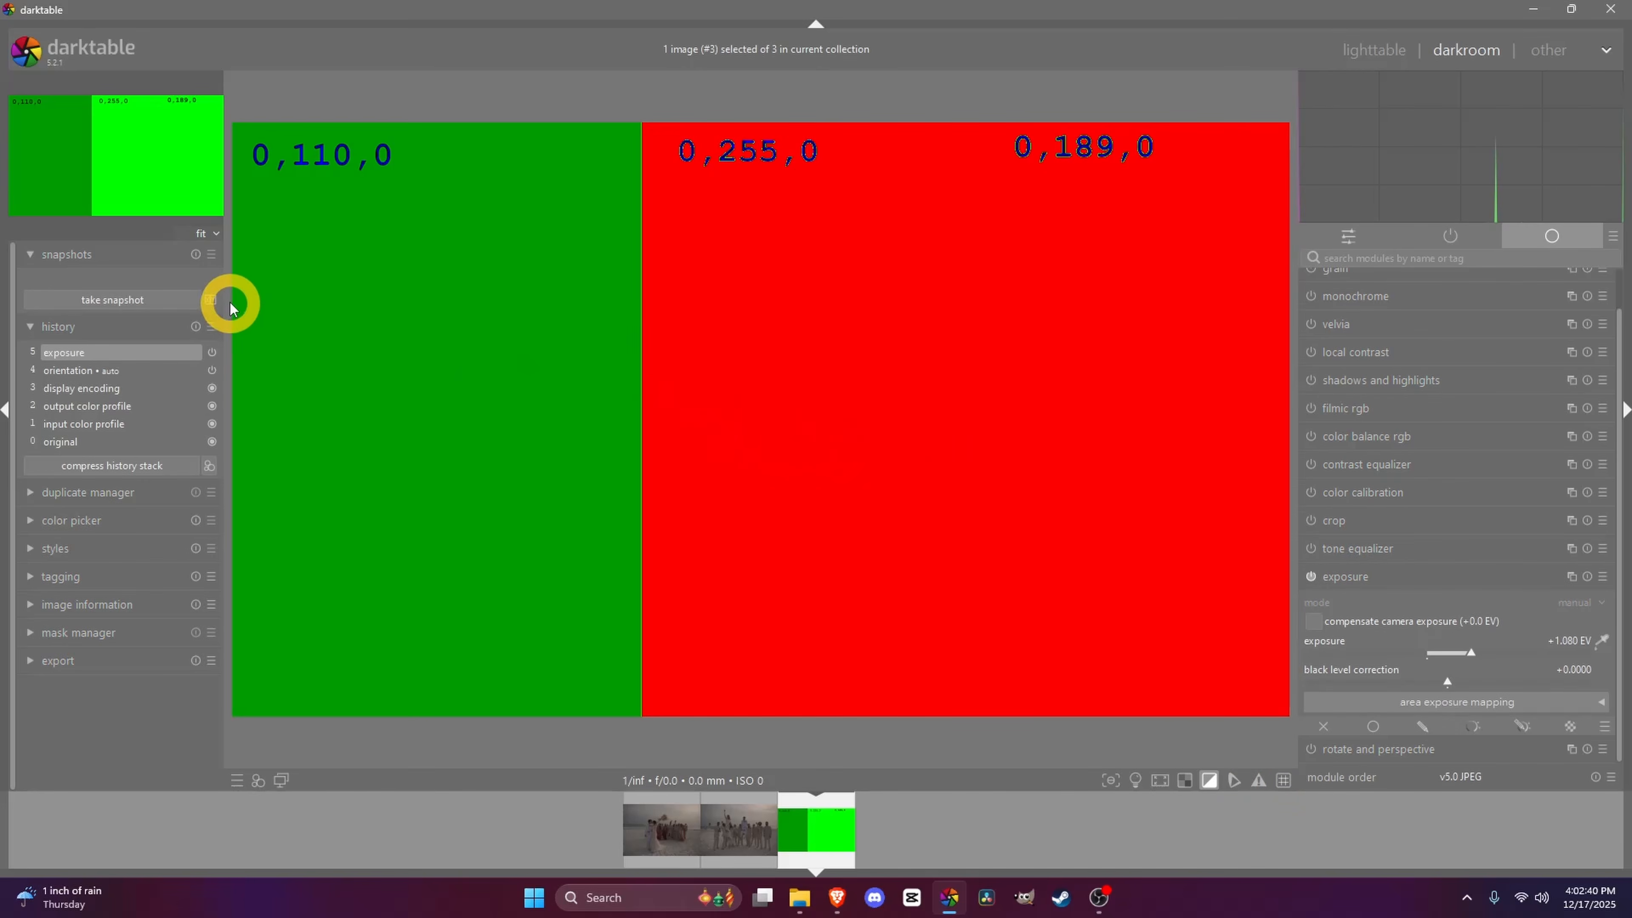
pyautogui.click(1199, 780)
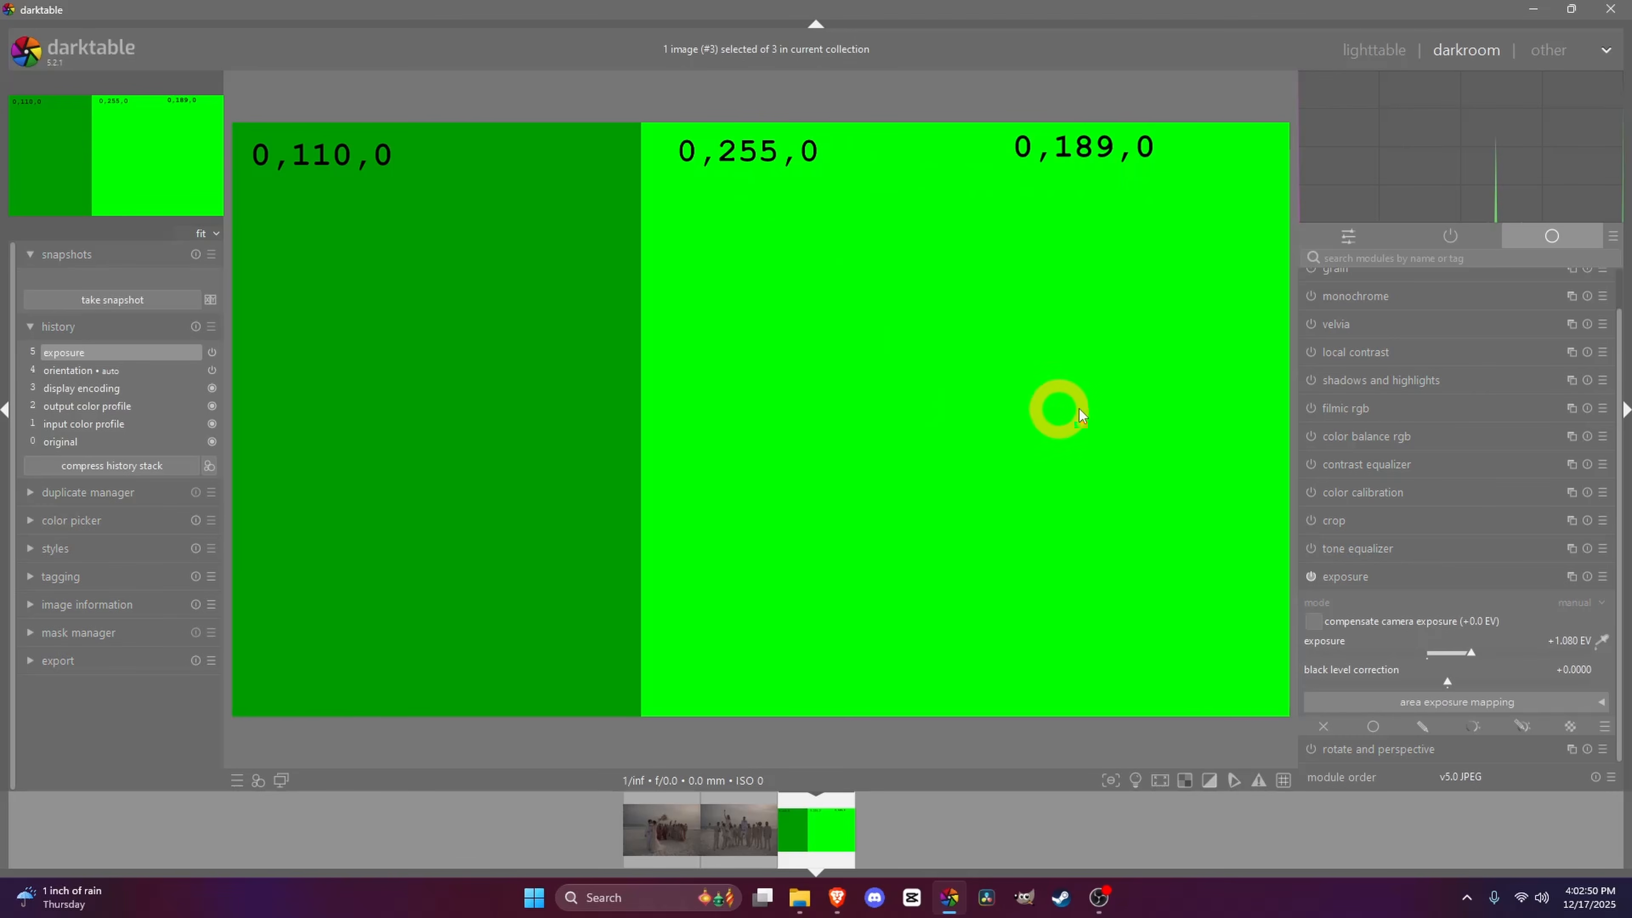
pyautogui.moveTo(1467, 656); pyautogui.dragTo(1544, 656)
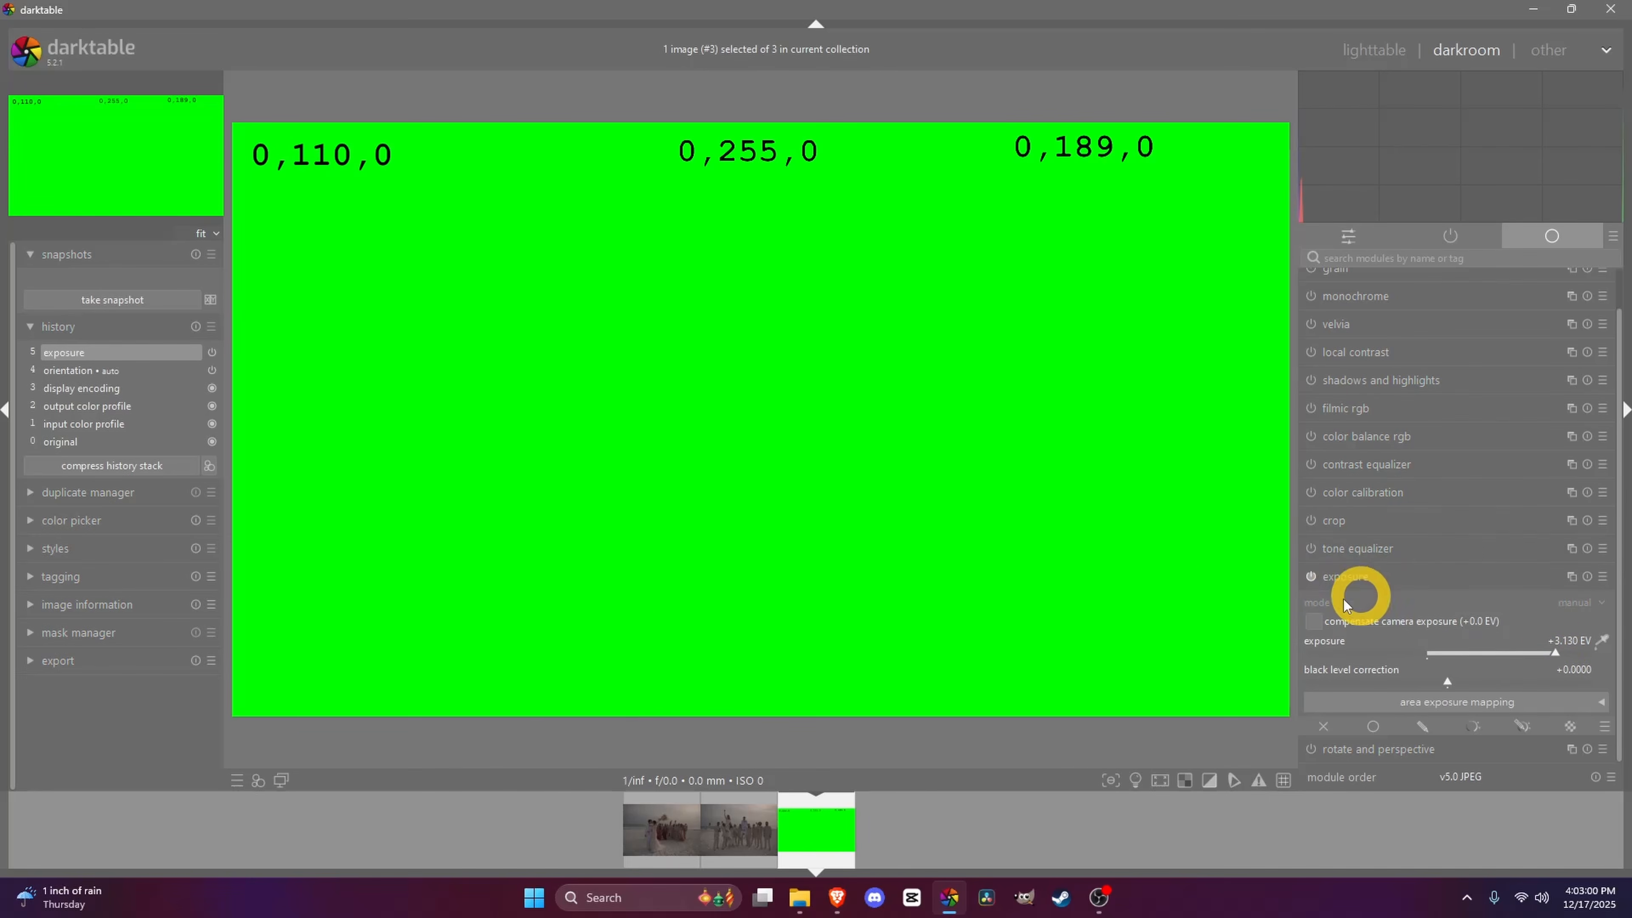
# - Enable the filmic rgb module and set exposure to +2.861 EV
pyautogui.click(1311, 409)
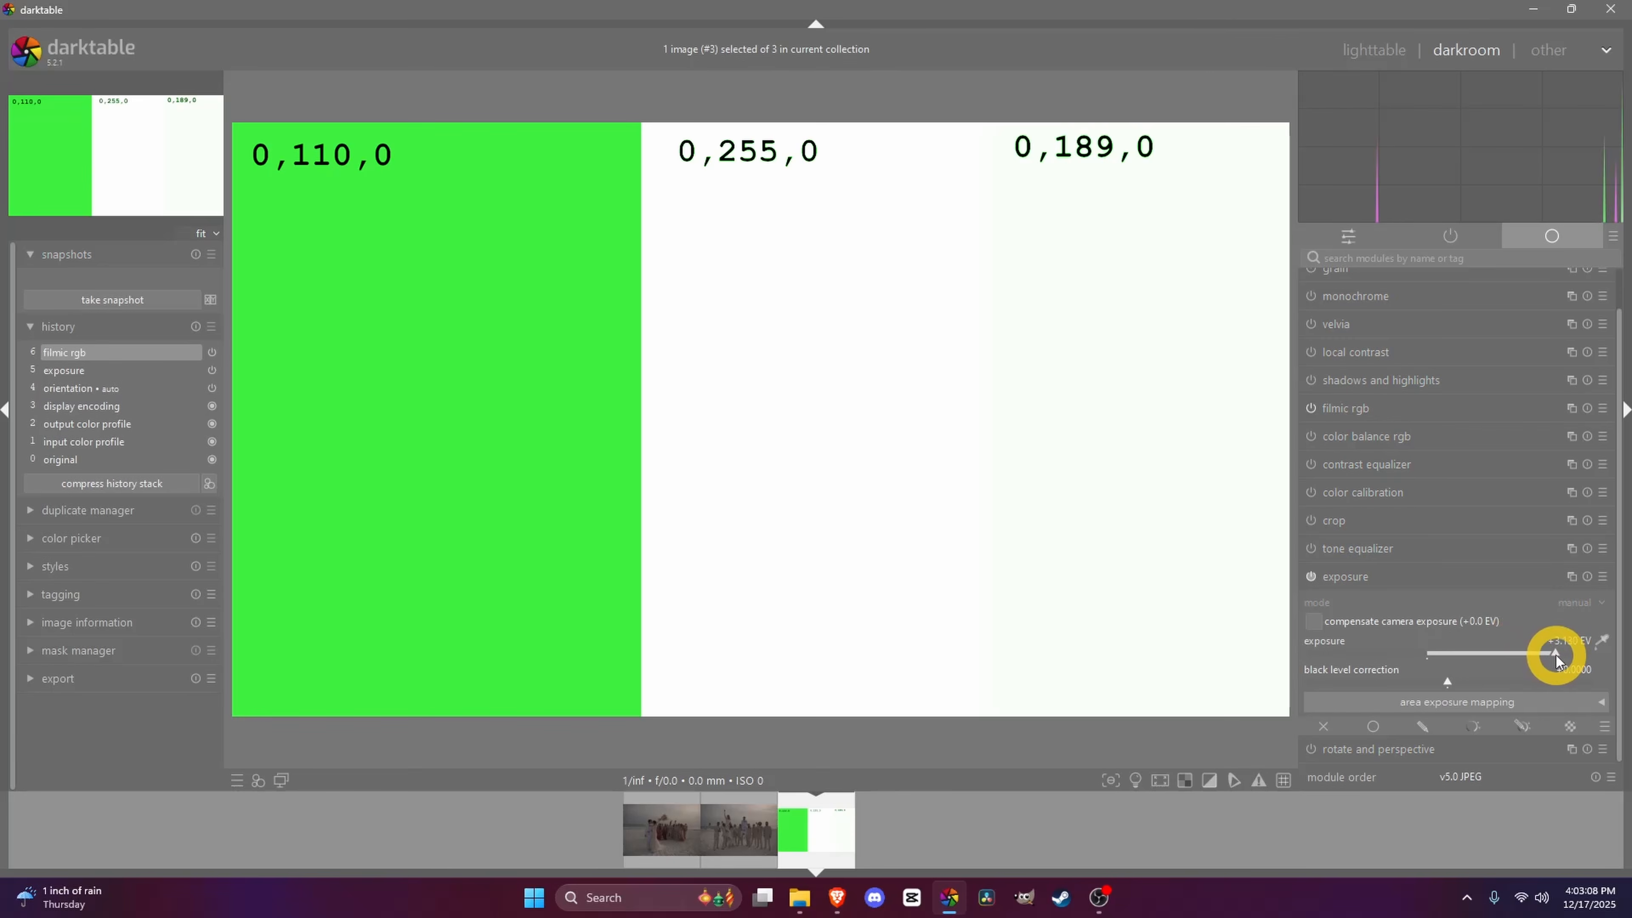
pyautogui.moveTo(1557, 656); pyautogui.dragTo(1547, 651)
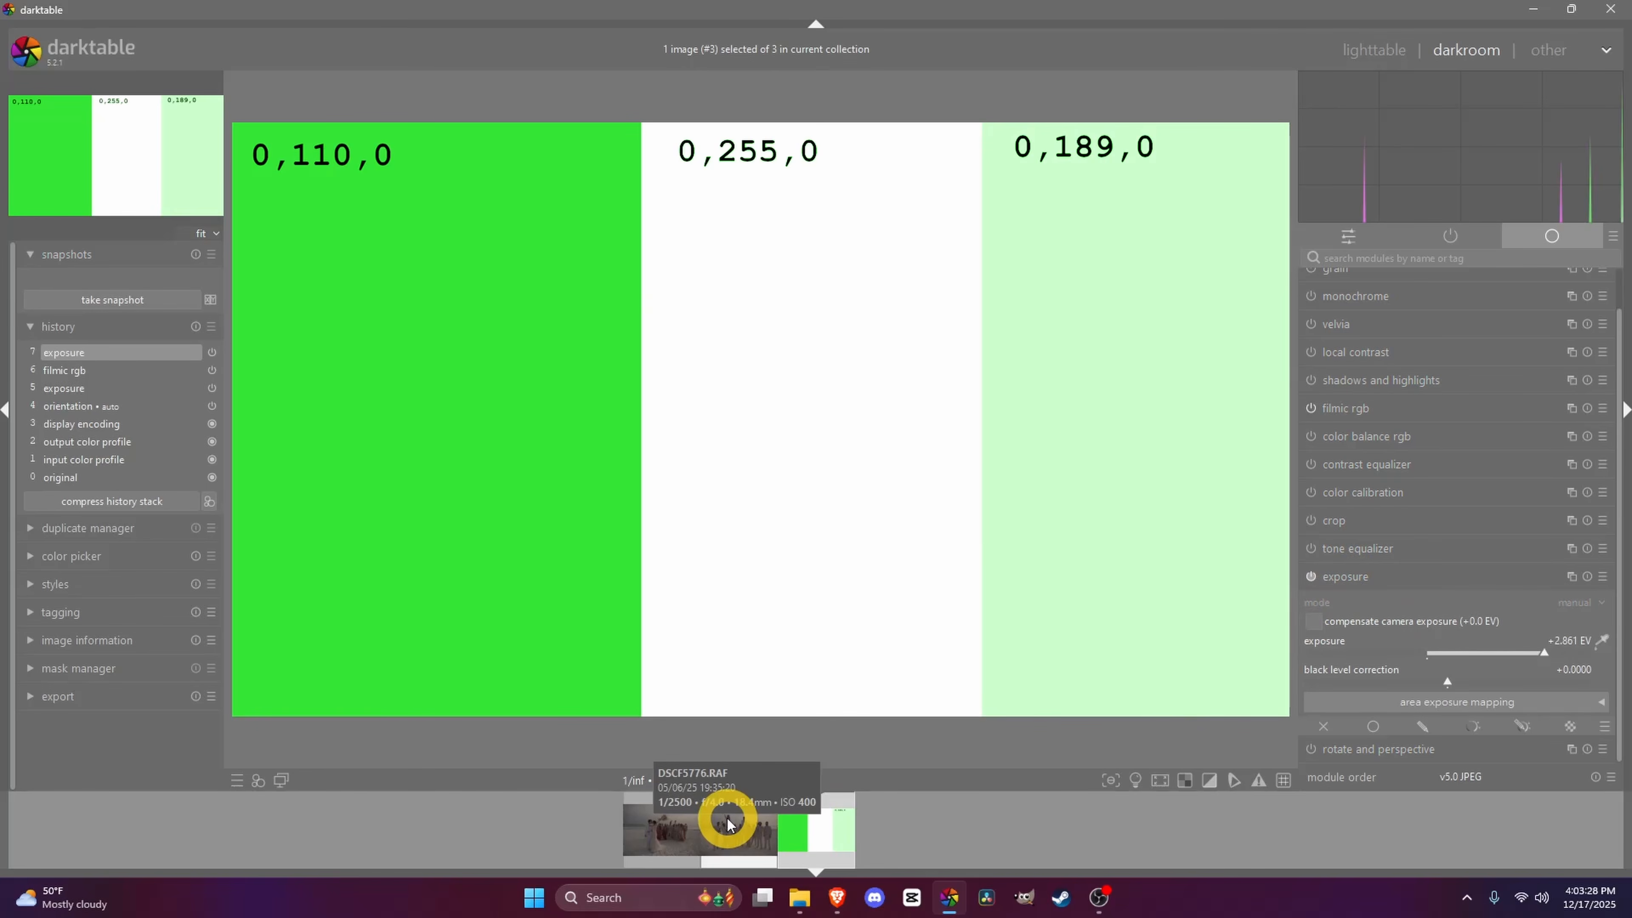
# - Switch to the beach wedding photo, turn on the clipping indicator, and raise exposure to +2.944 EV
pyautogui.click(728, 823)
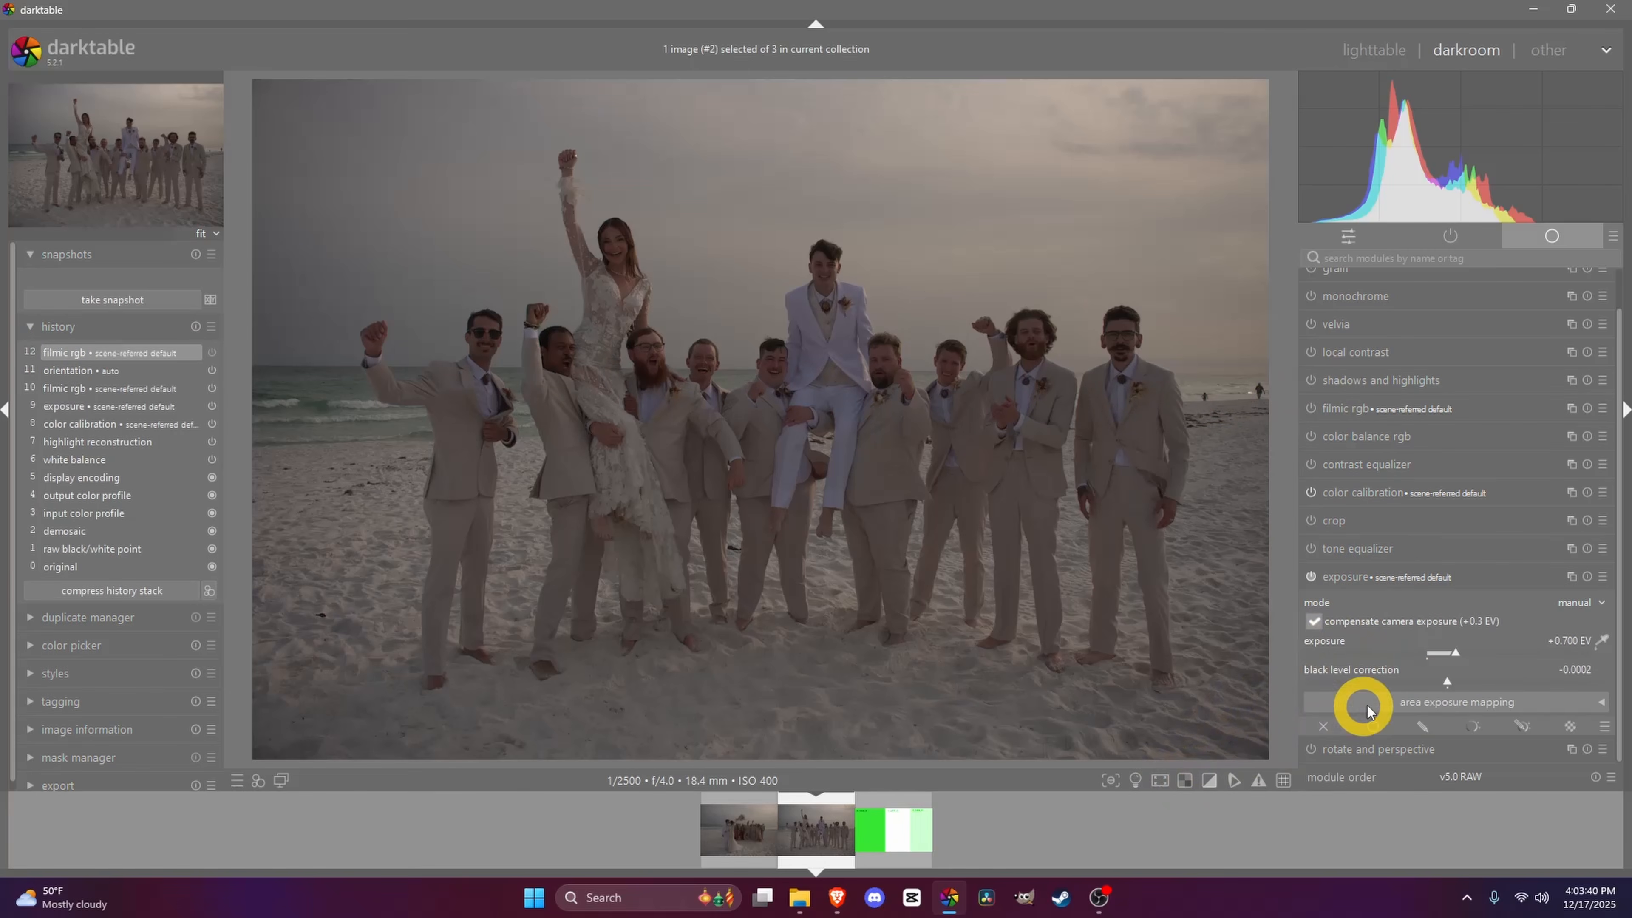
pyautogui.click(1213, 781)
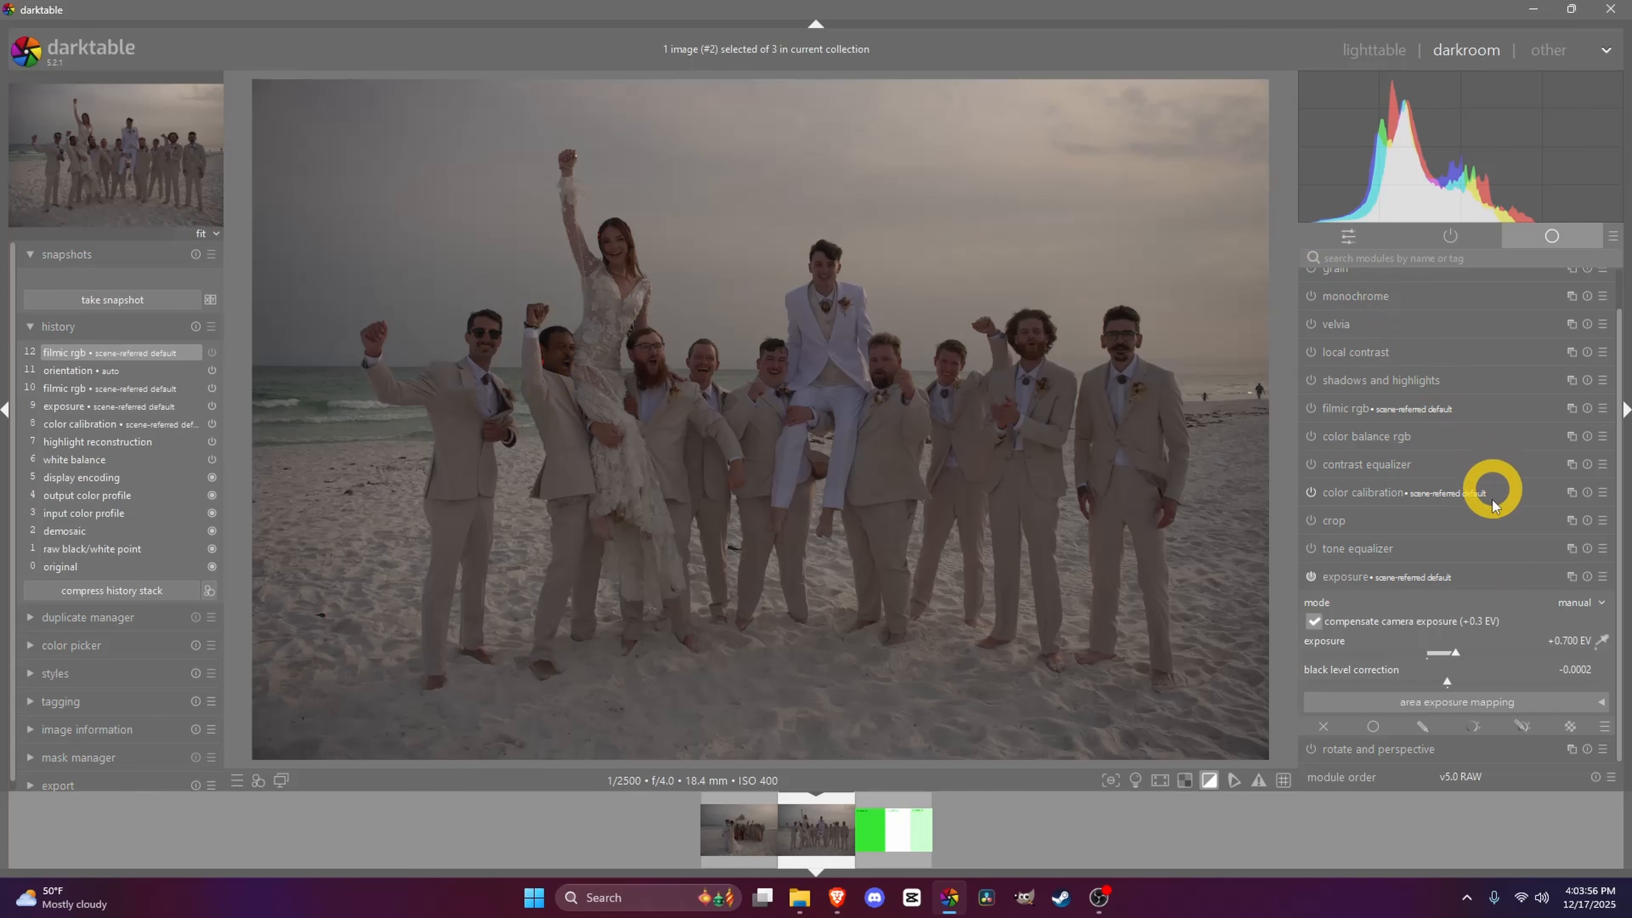
pyautogui.moveTo(1454, 656); pyautogui.dragTo(1548, 656)
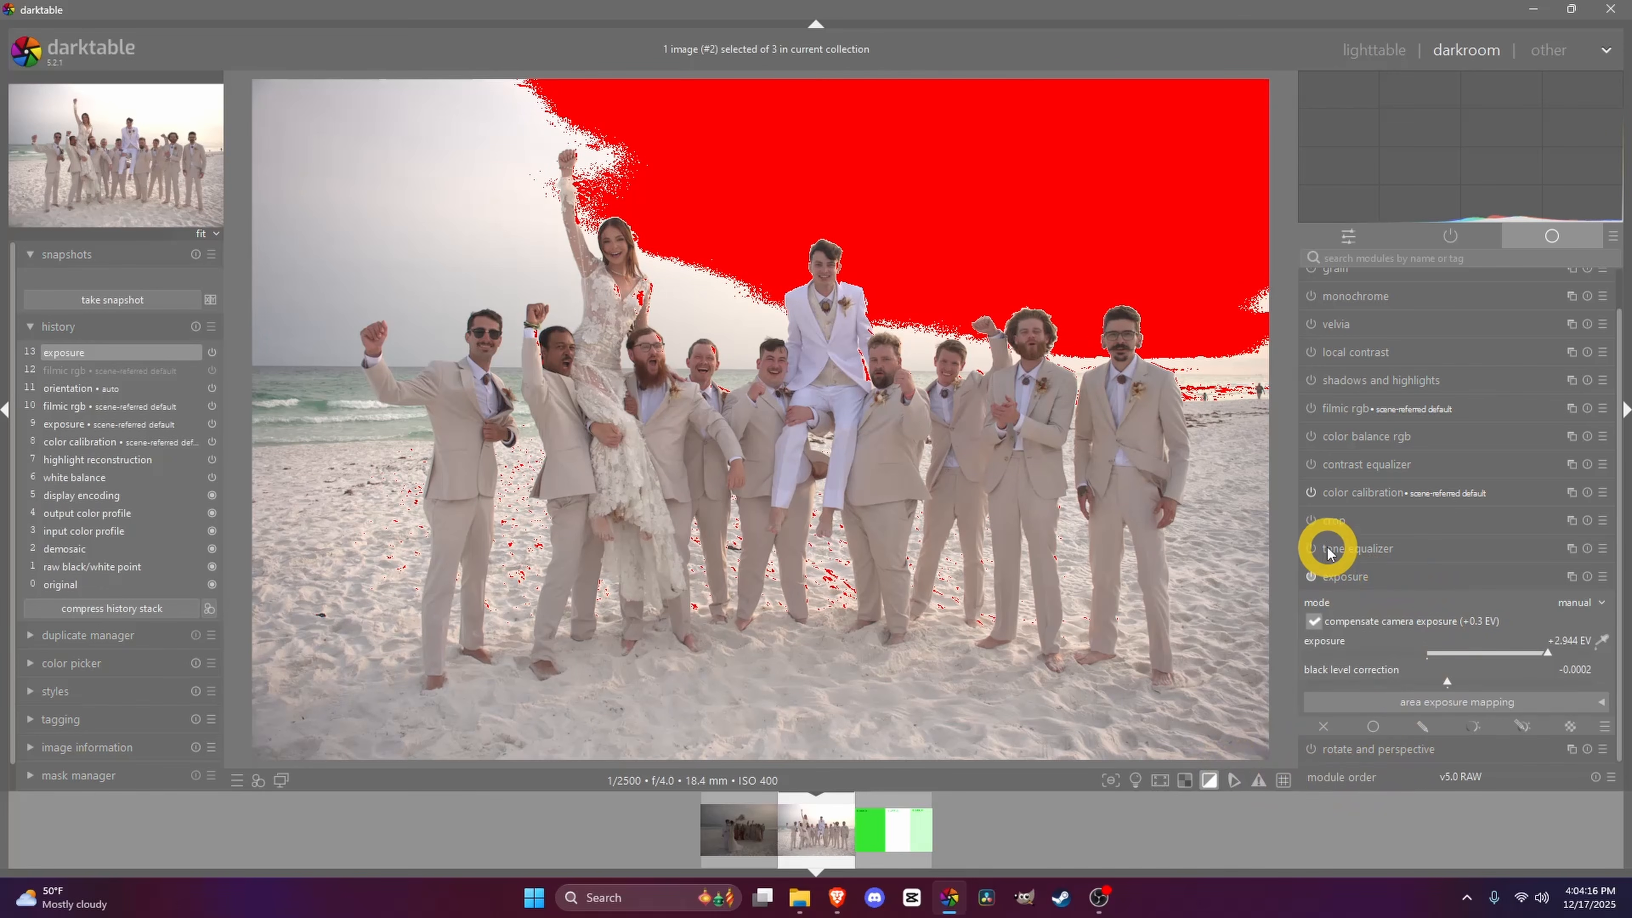
# - Enable and expand filmic rgb, setting white relative exposure 4.72 EV, black relative exposure -9.62 EV and dynamic range scaling +11.83%
pyautogui.click(1311, 412)
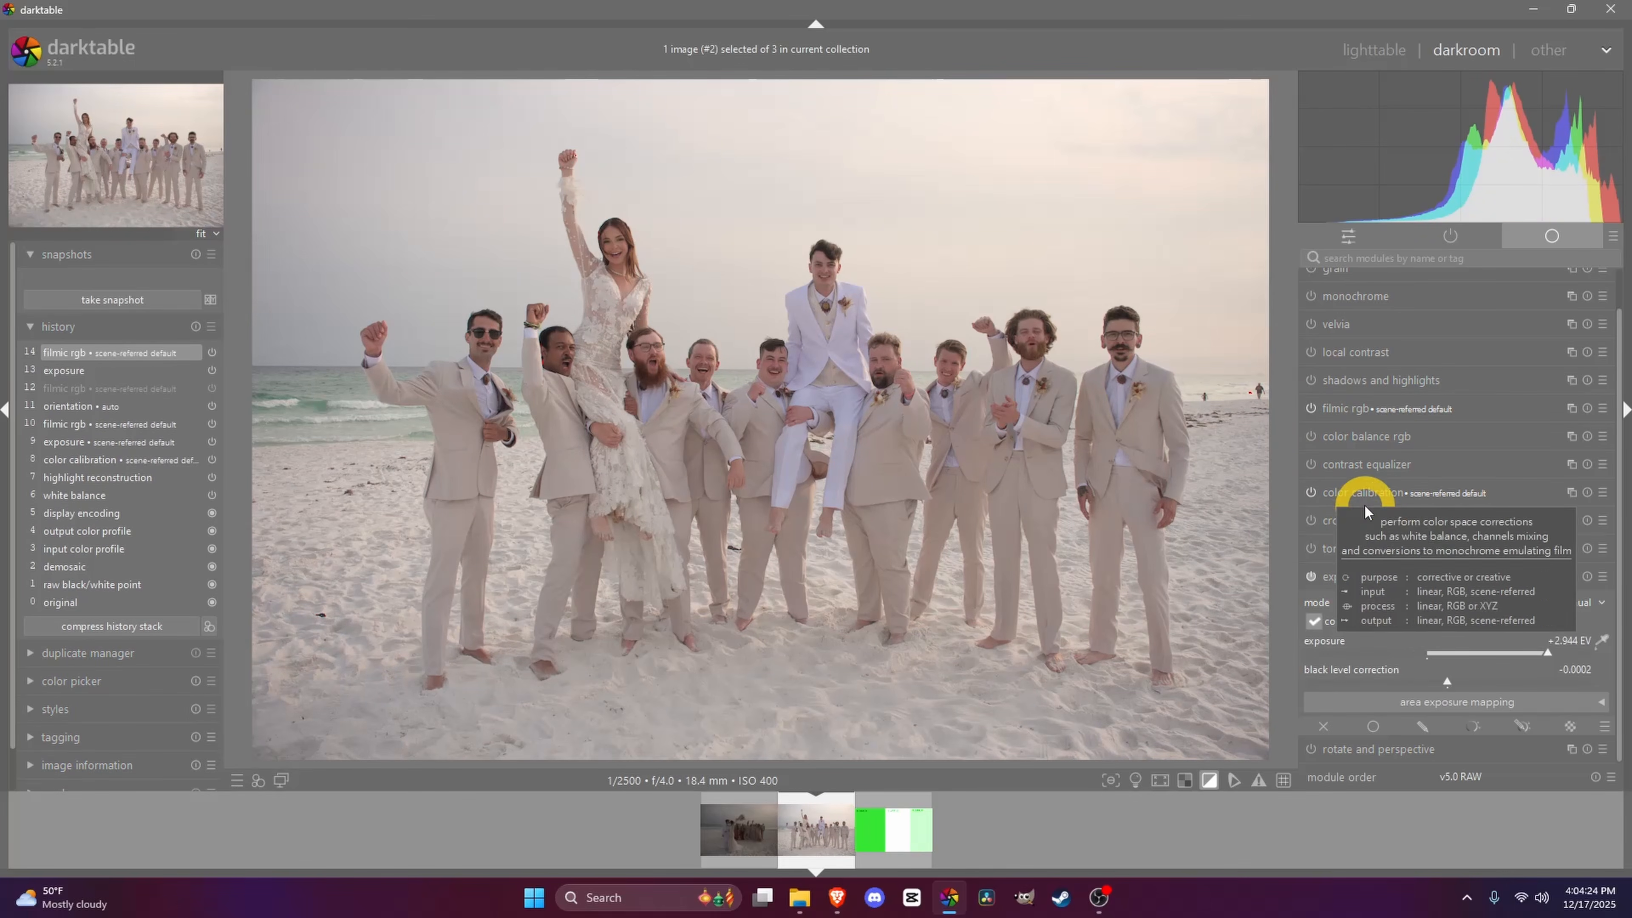
pyautogui.click(1380, 412)
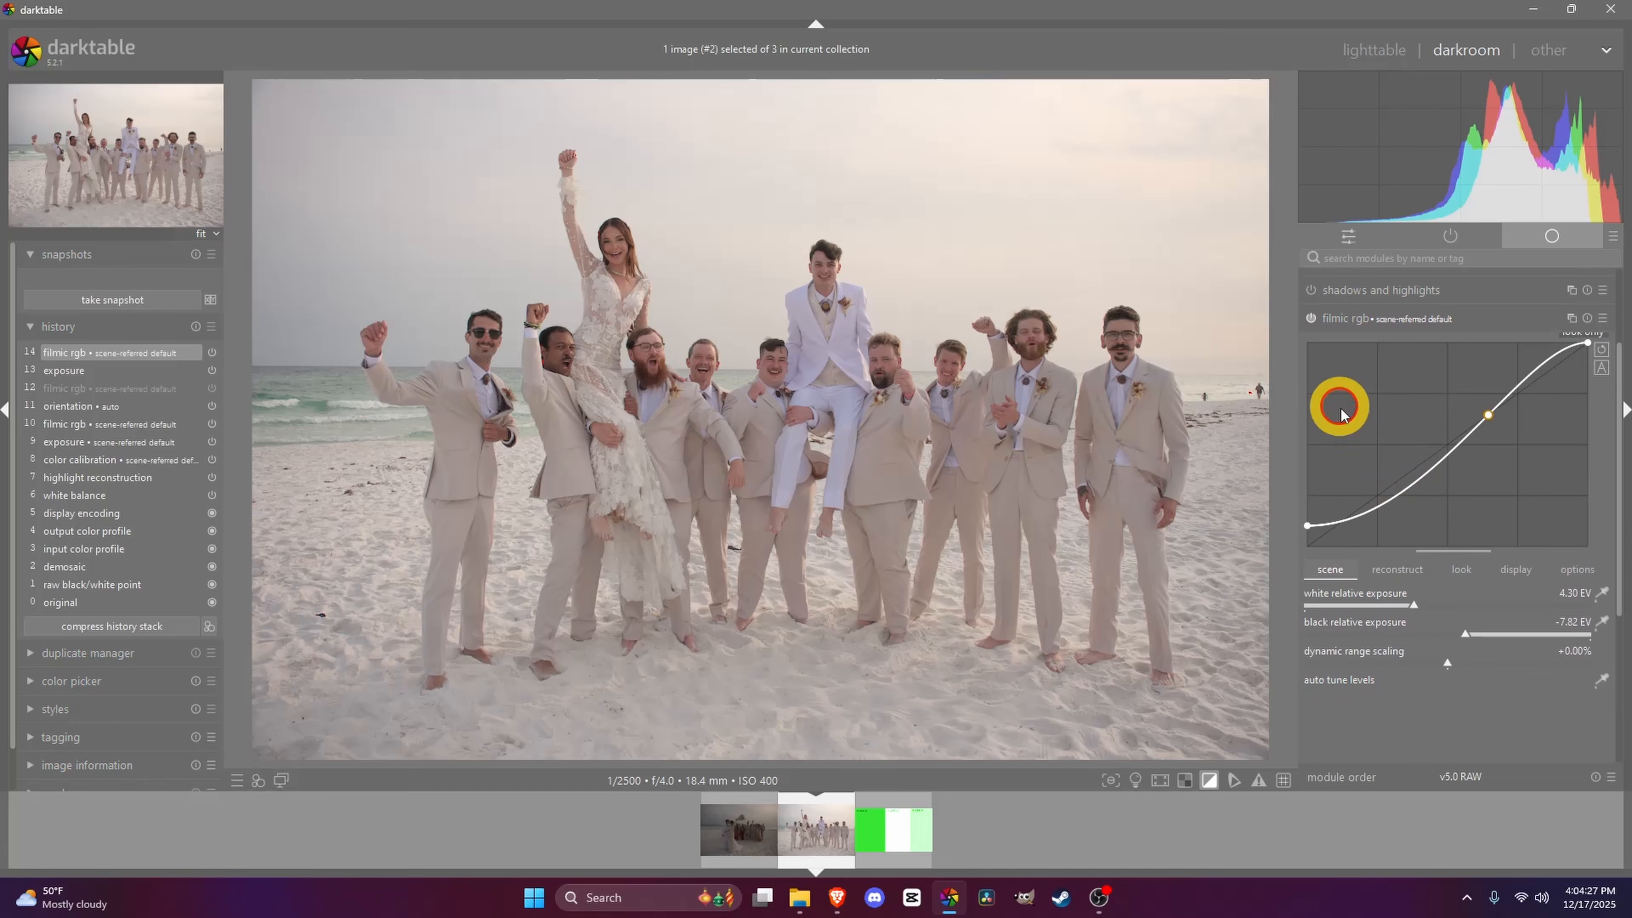
pyautogui.moveTo(1417, 573)
pyautogui.mouseDown()
pyautogui.moveTo(1403, 572)
pyautogui.moveTo(1455, 608)
pyautogui.mouseUp()
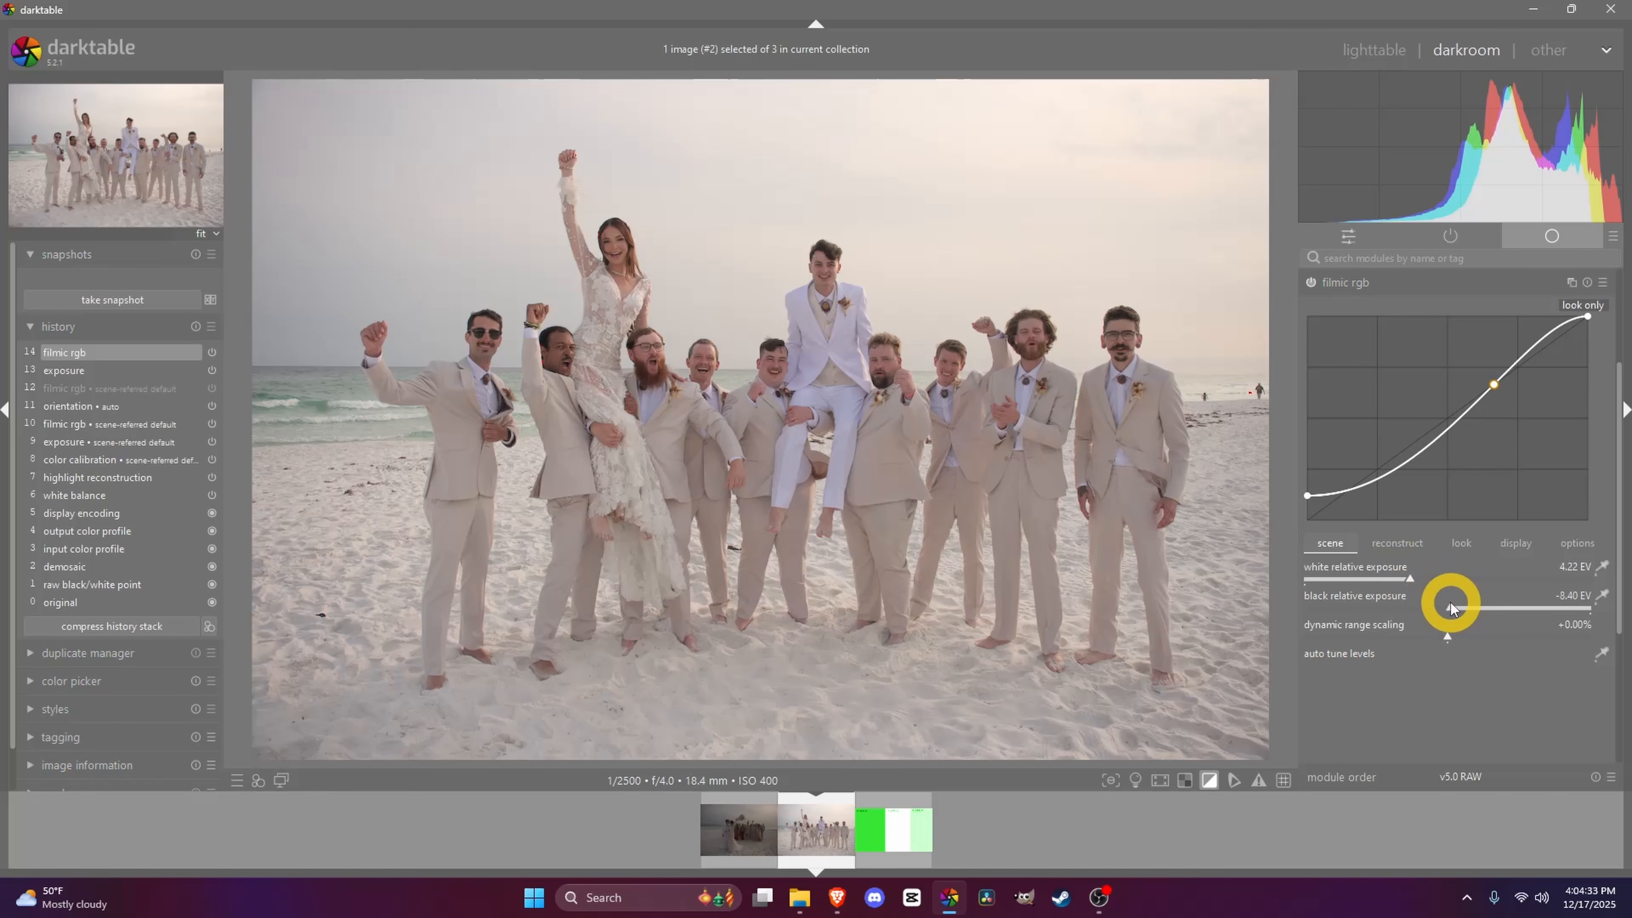
pyautogui.moveTo(1448, 606); pyautogui.dragTo(1465, 636)
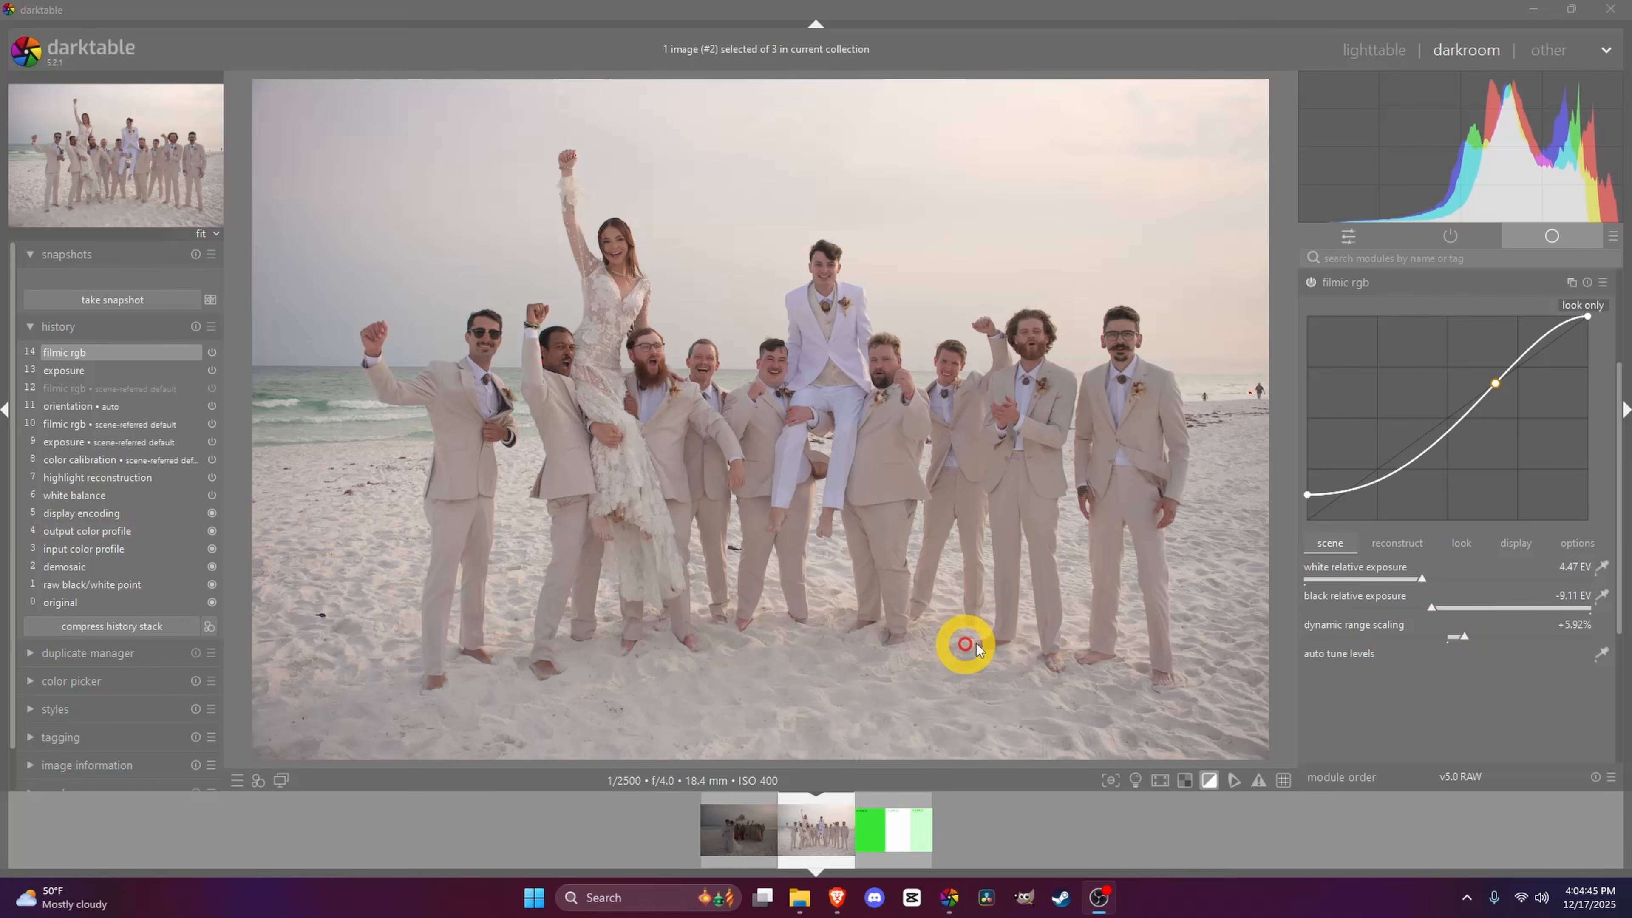
pyautogui.moveTo(1464, 638); pyautogui.dragTo(1477, 637)
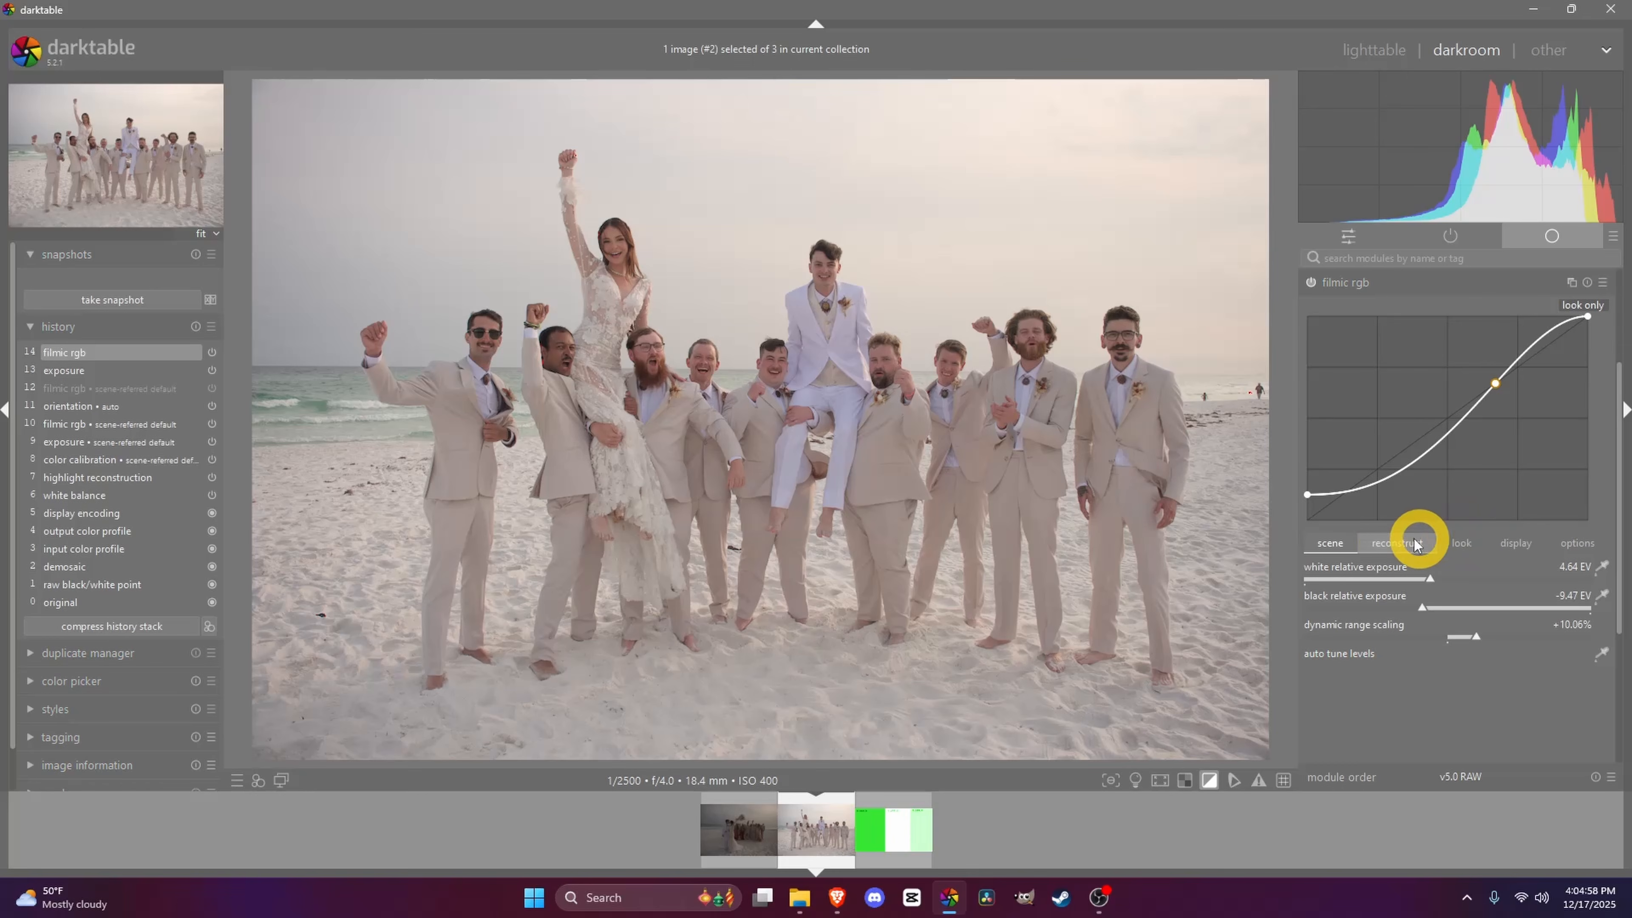
pyautogui.moveTo(1472, 640)
pyautogui.mouseDown()
pyautogui.moveTo(1486, 630)
pyautogui.moveTo(1457, 648)
pyautogui.mouseUp()
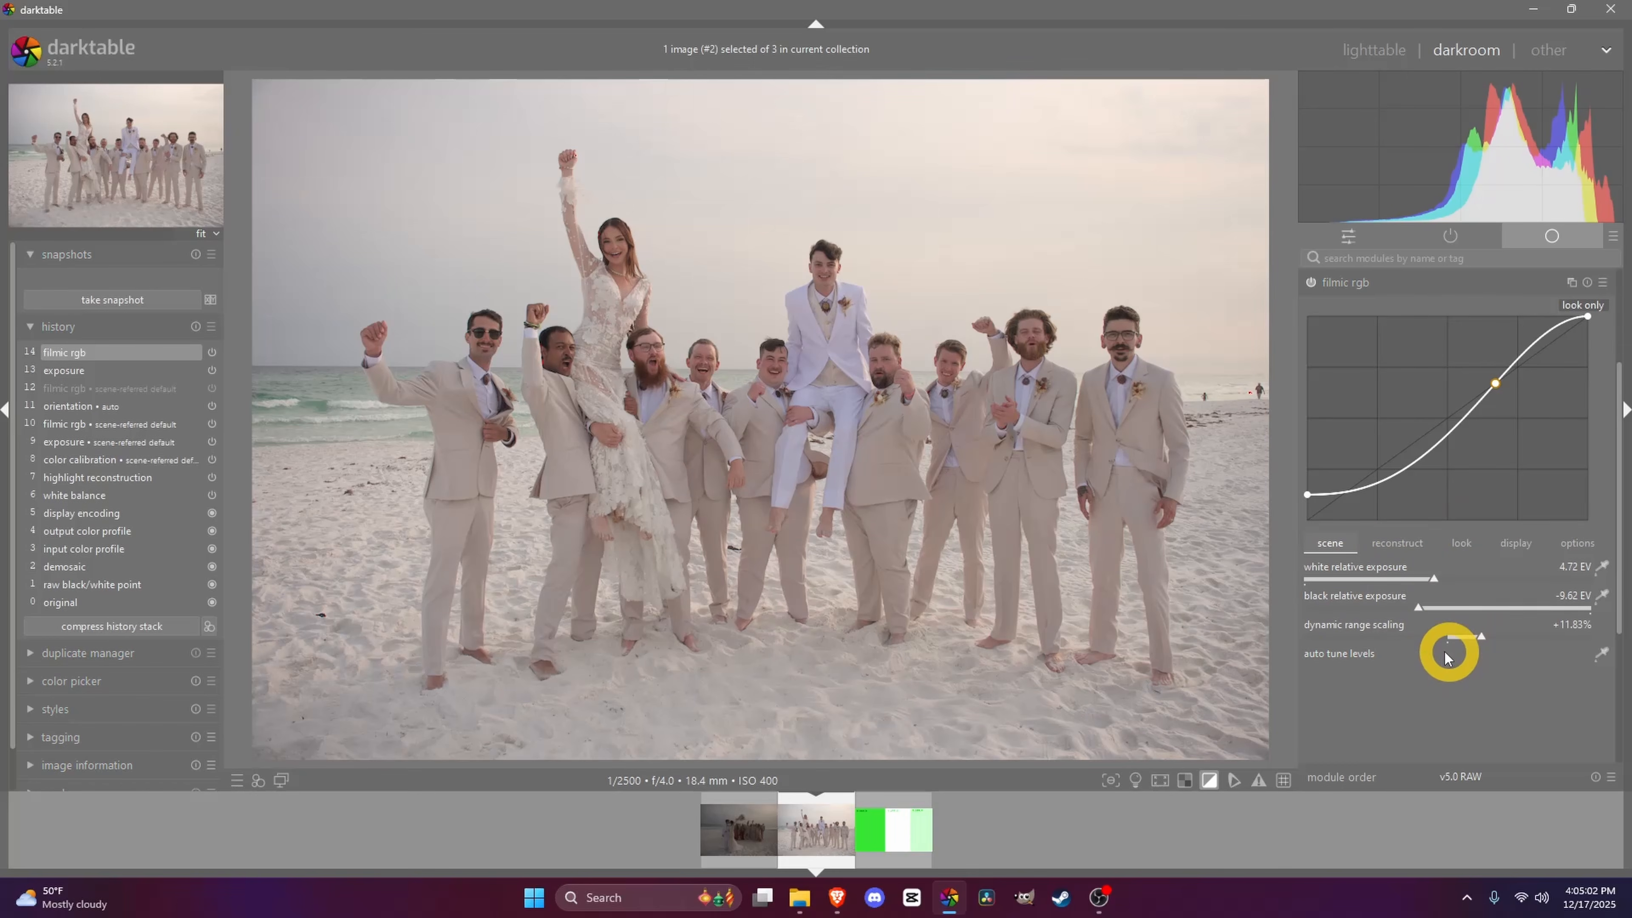
# - Hide and restore the side panels to preview the image full-size
pyautogui.press('Tab')
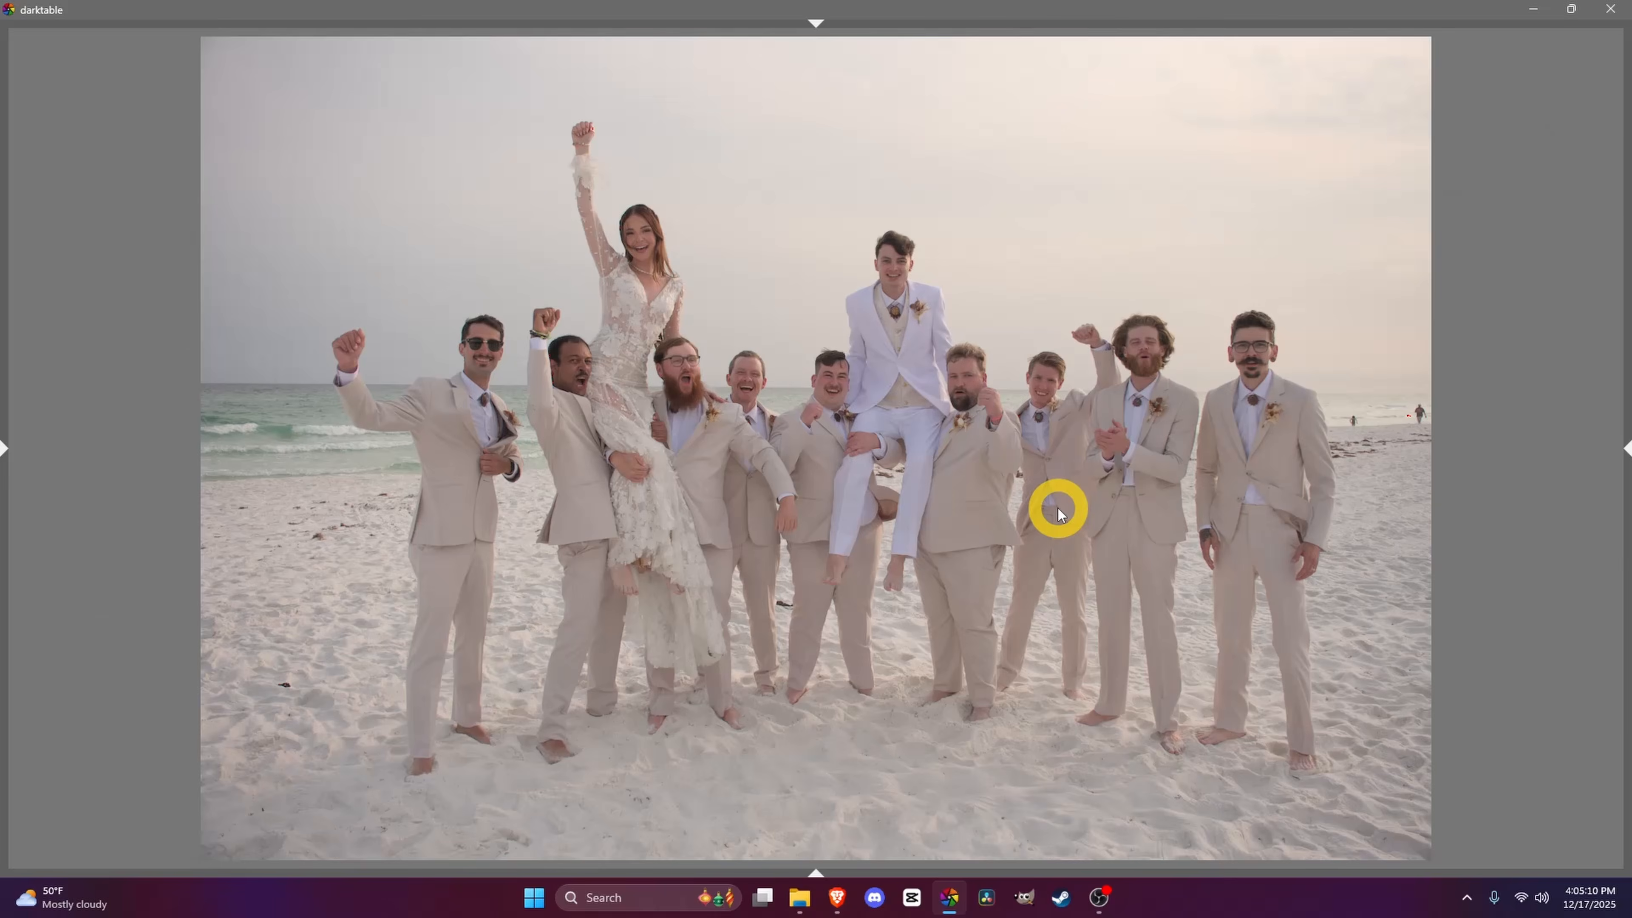
pyautogui.press('Tab')
# - Enable highlight reconstruction in filmic rgb's reconstruct tab with the threshold at +0.00 EV
pyautogui.click(1397, 529)
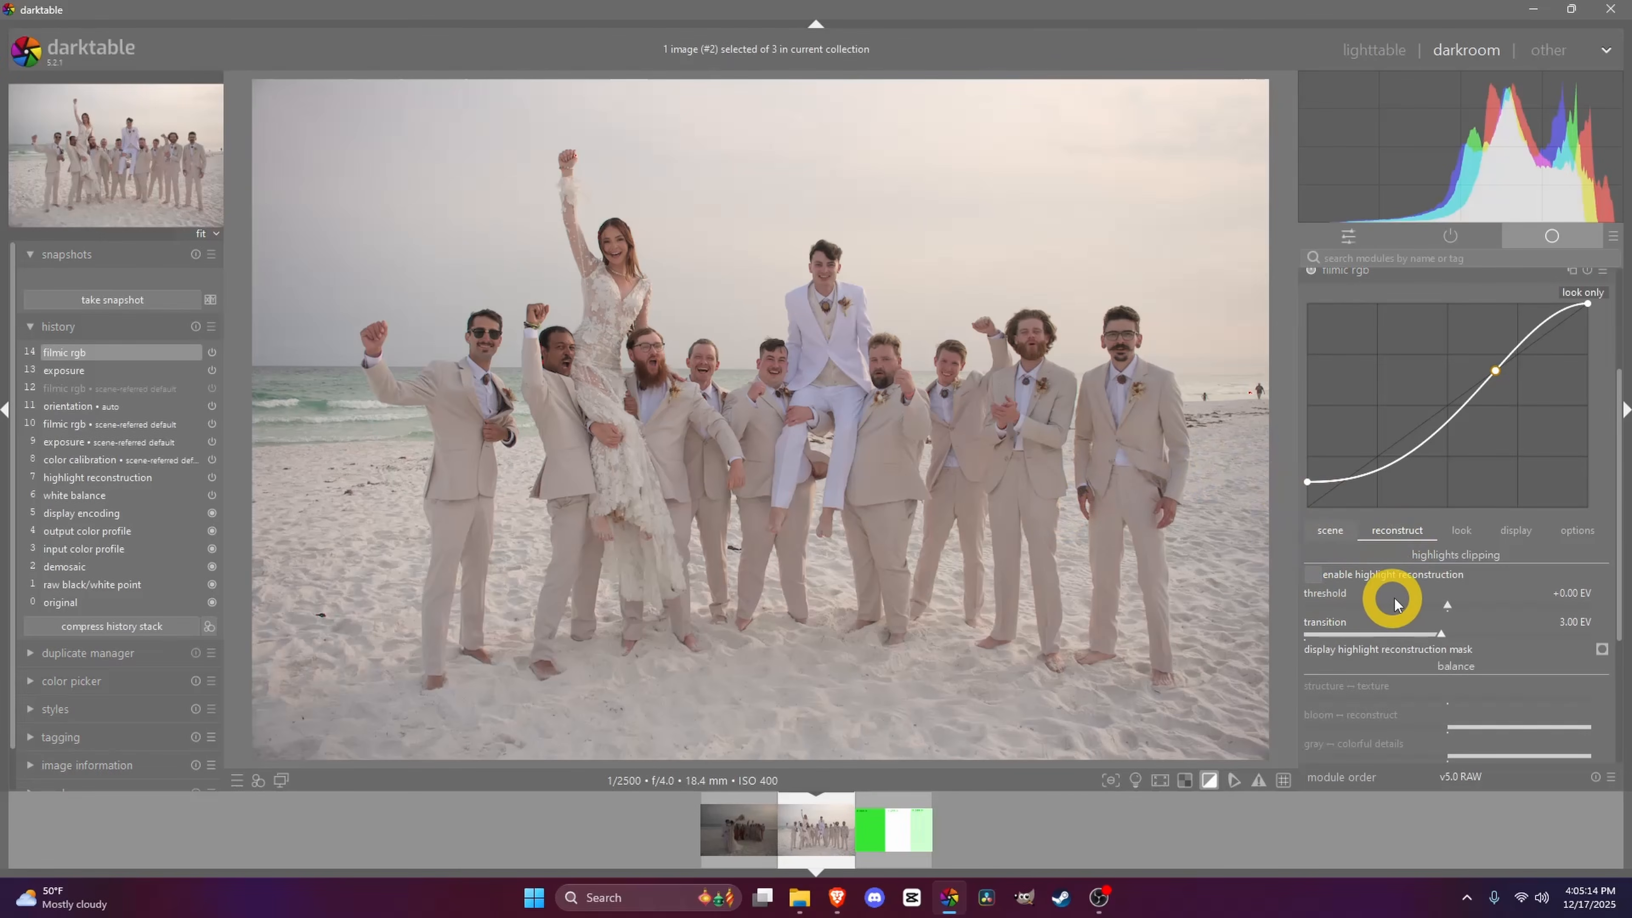
pyautogui.moveTo(1449, 609); pyautogui.dragTo(1483, 606)
pyautogui.moveTo(1501, 600)
pyautogui.mouseDown()
pyautogui.moveTo(1527, 596)
pyautogui.moveTo(1491, 611)
pyautogui.moveTo(1344, 598)
pyautogui.mouseUp()
pyautogui.doubleClick(1340, 592)
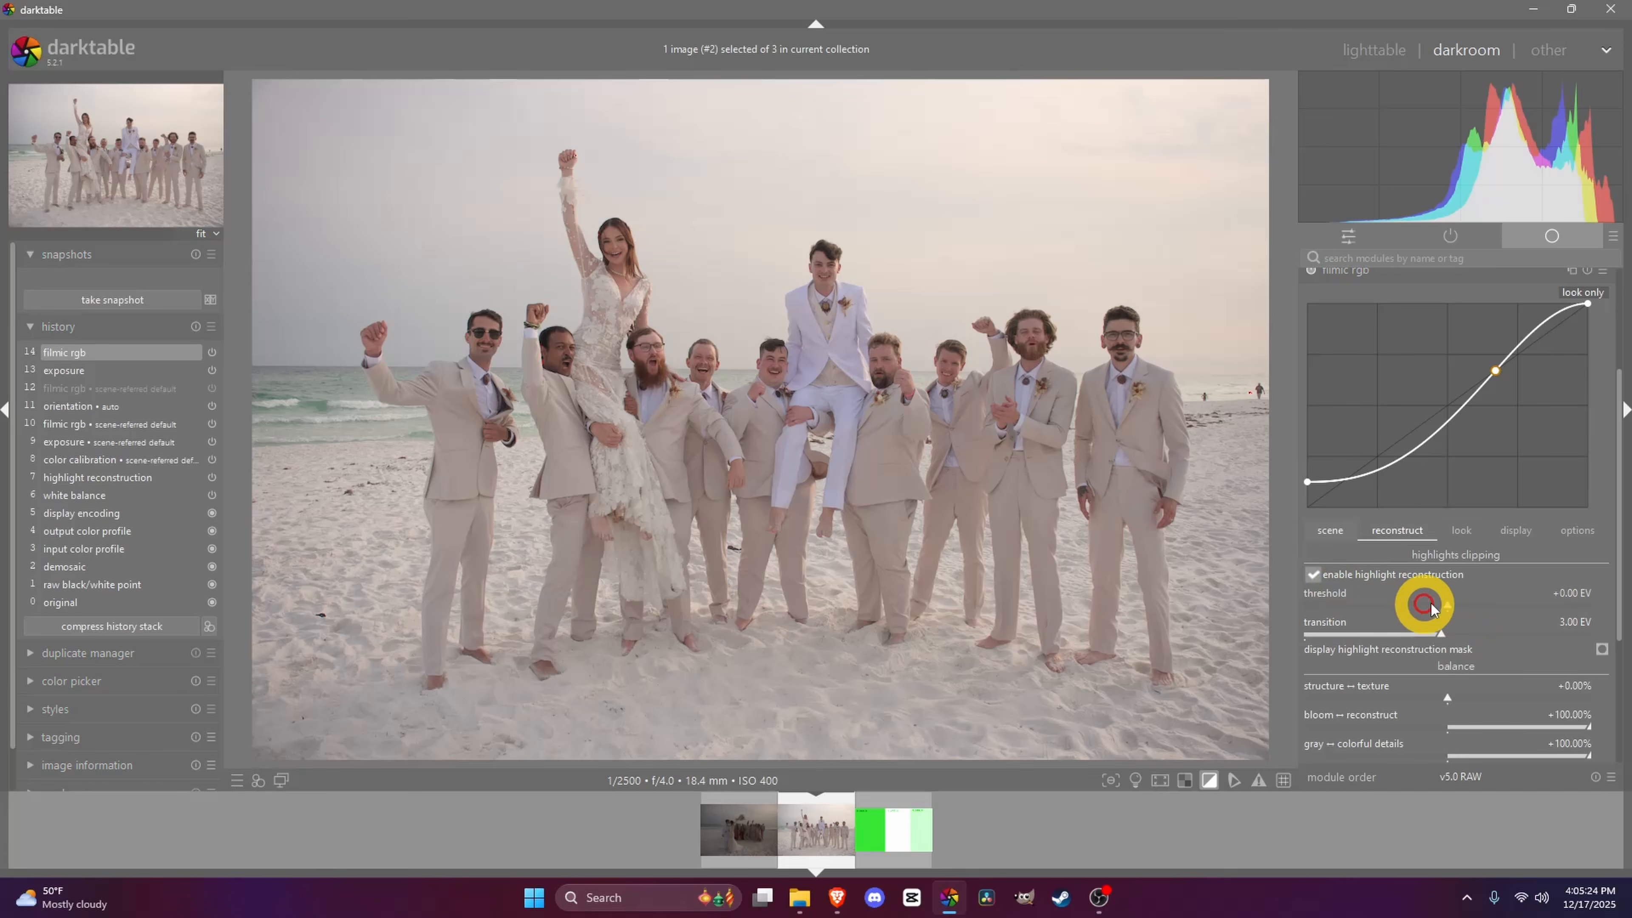
# - Try a highlight threshold of +6.00 EV and transition of 3.30 EV, then reset them to 0.00 EV and 3.00 EV
pyautogui.moveTo(1446, 605)
pyautogui.mouseDown()
pyautogui.moveTo(1352, 610)
pyautogui.moveTo(1615, 603)
pyautogui.mouseUp()
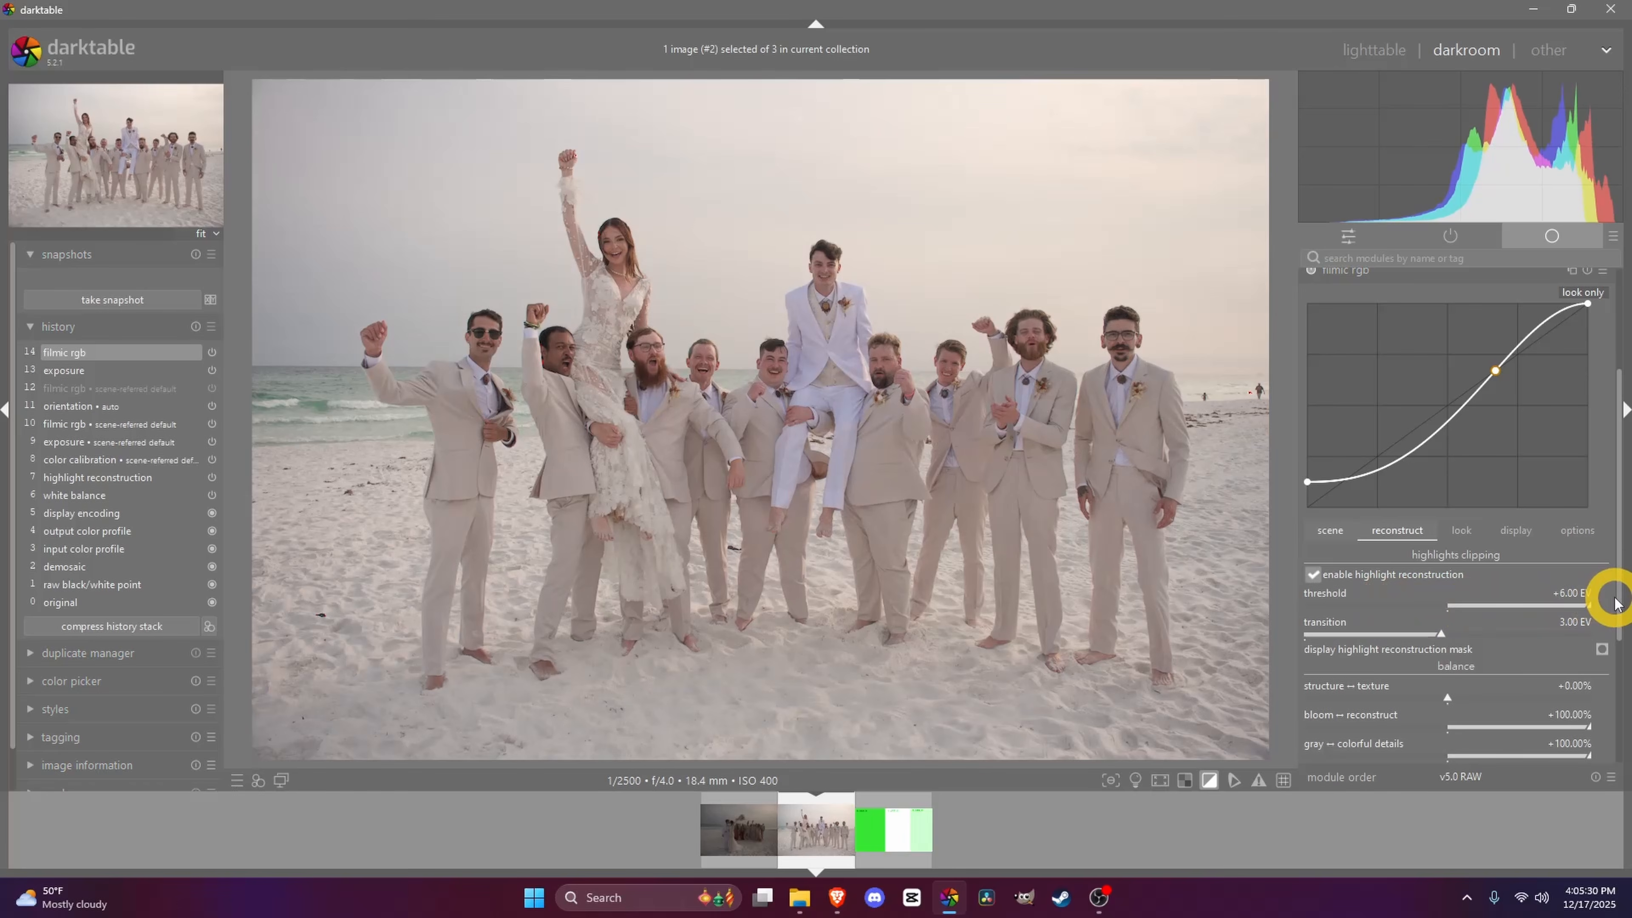
pyautogui.moveTo(1588, 605); pyautogui.dragTo(1479, 604)
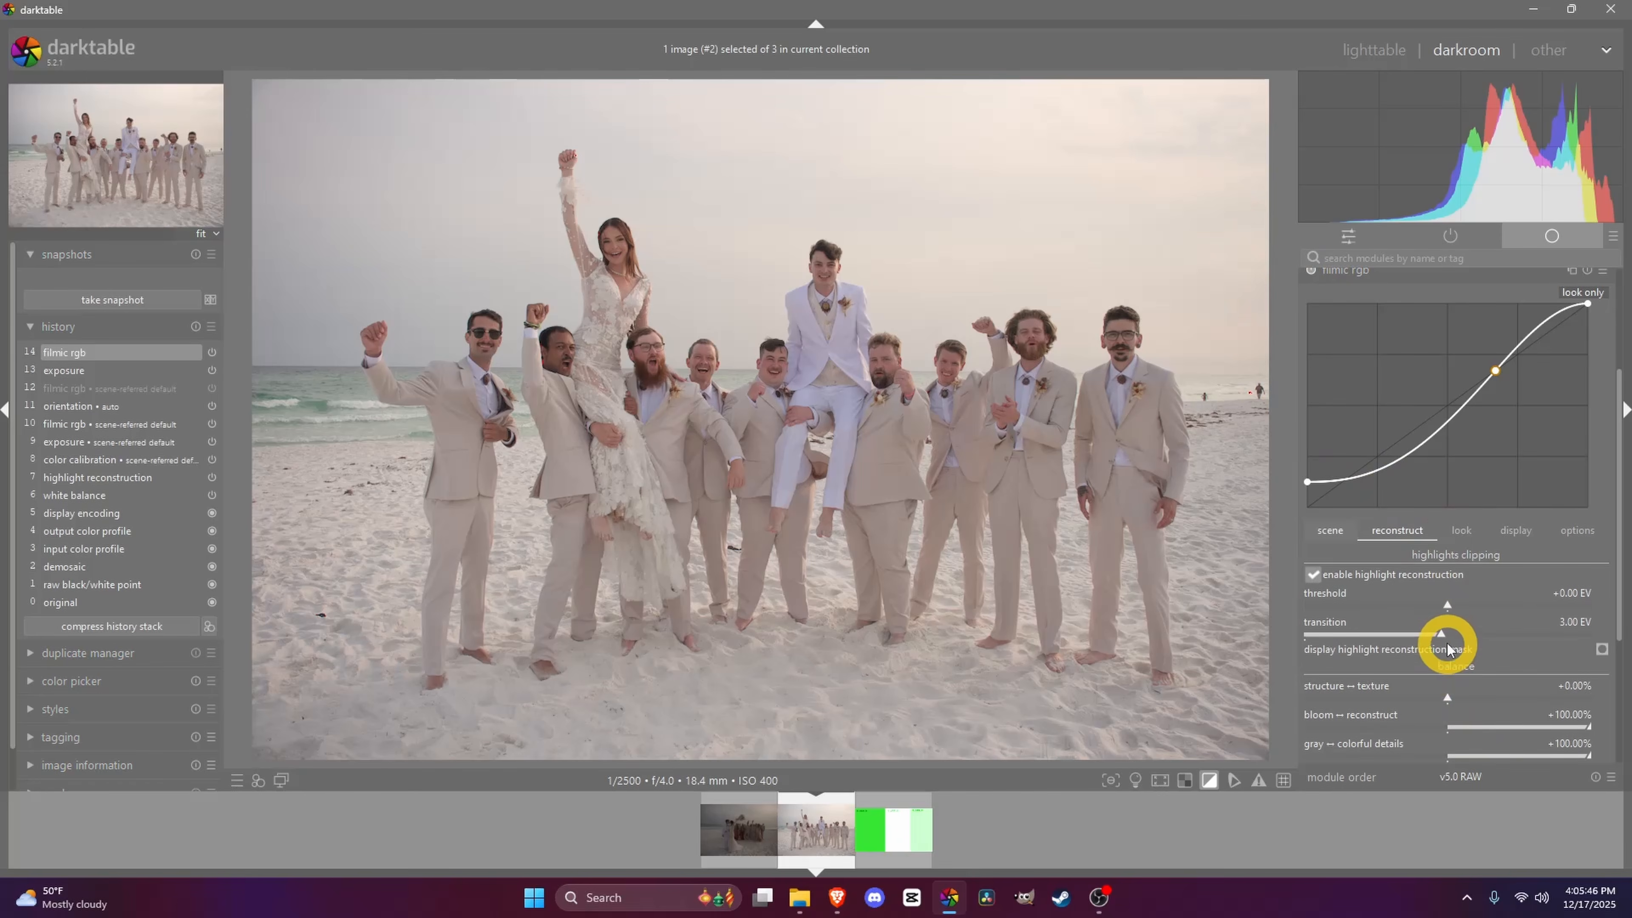
pyautogui.moveTo(1441, 636)
pyautogui.mouseDown()
pyautogui.moveTo(1532, 633)
pyautogui.moveTo(1462, 631)
pyautogui.mouseUp()
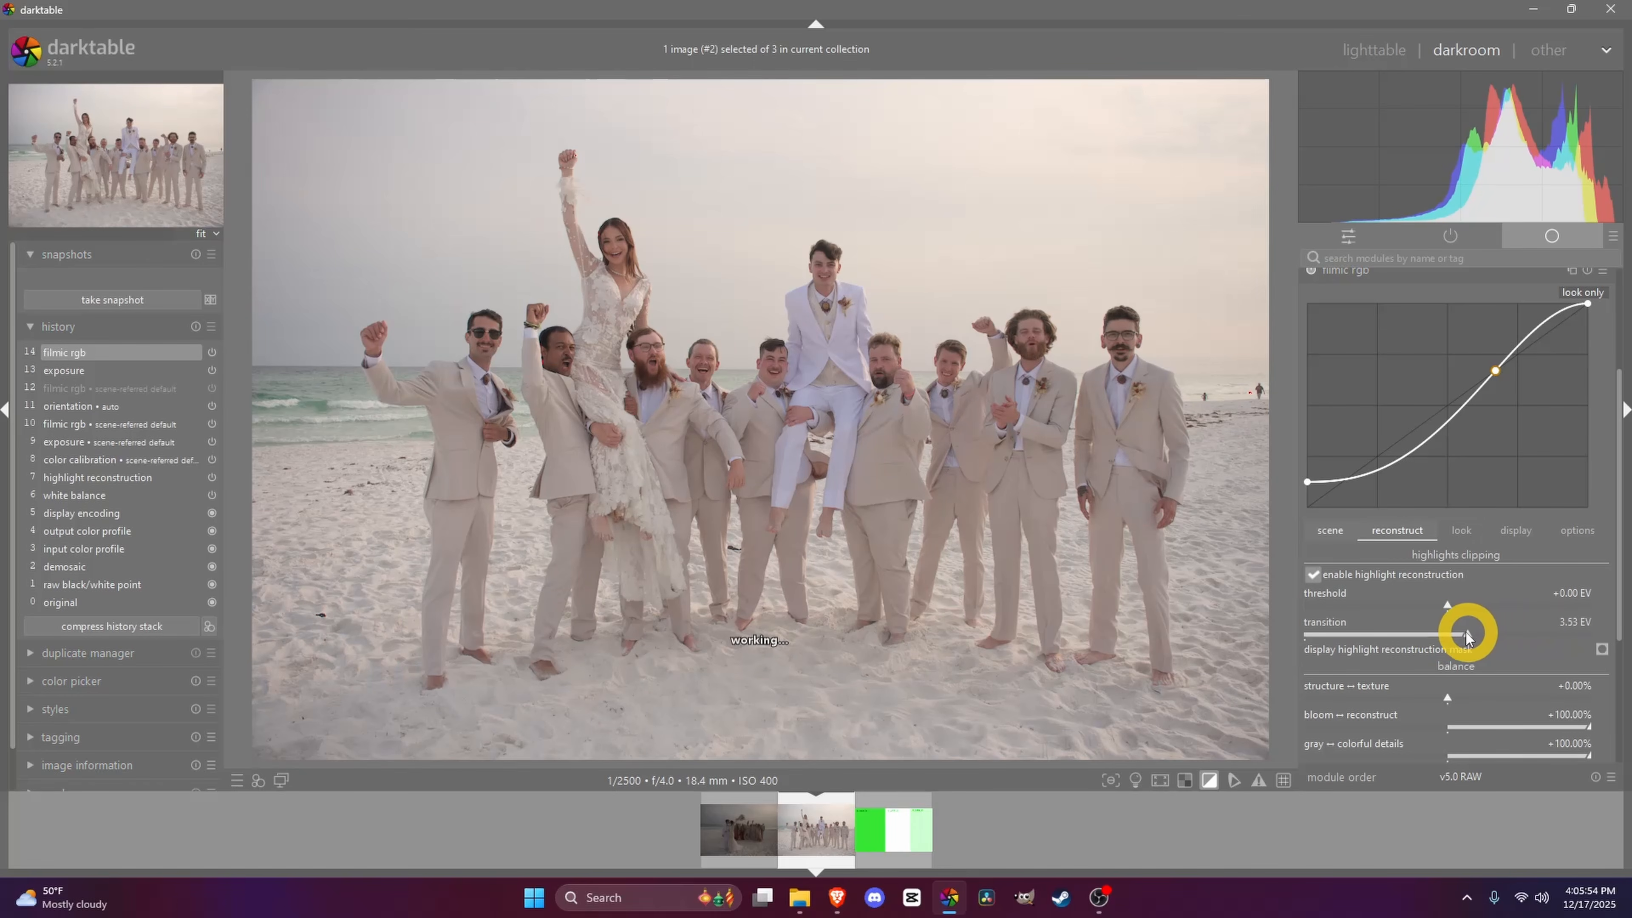
pyautogui.doubleClick(1325, 628)
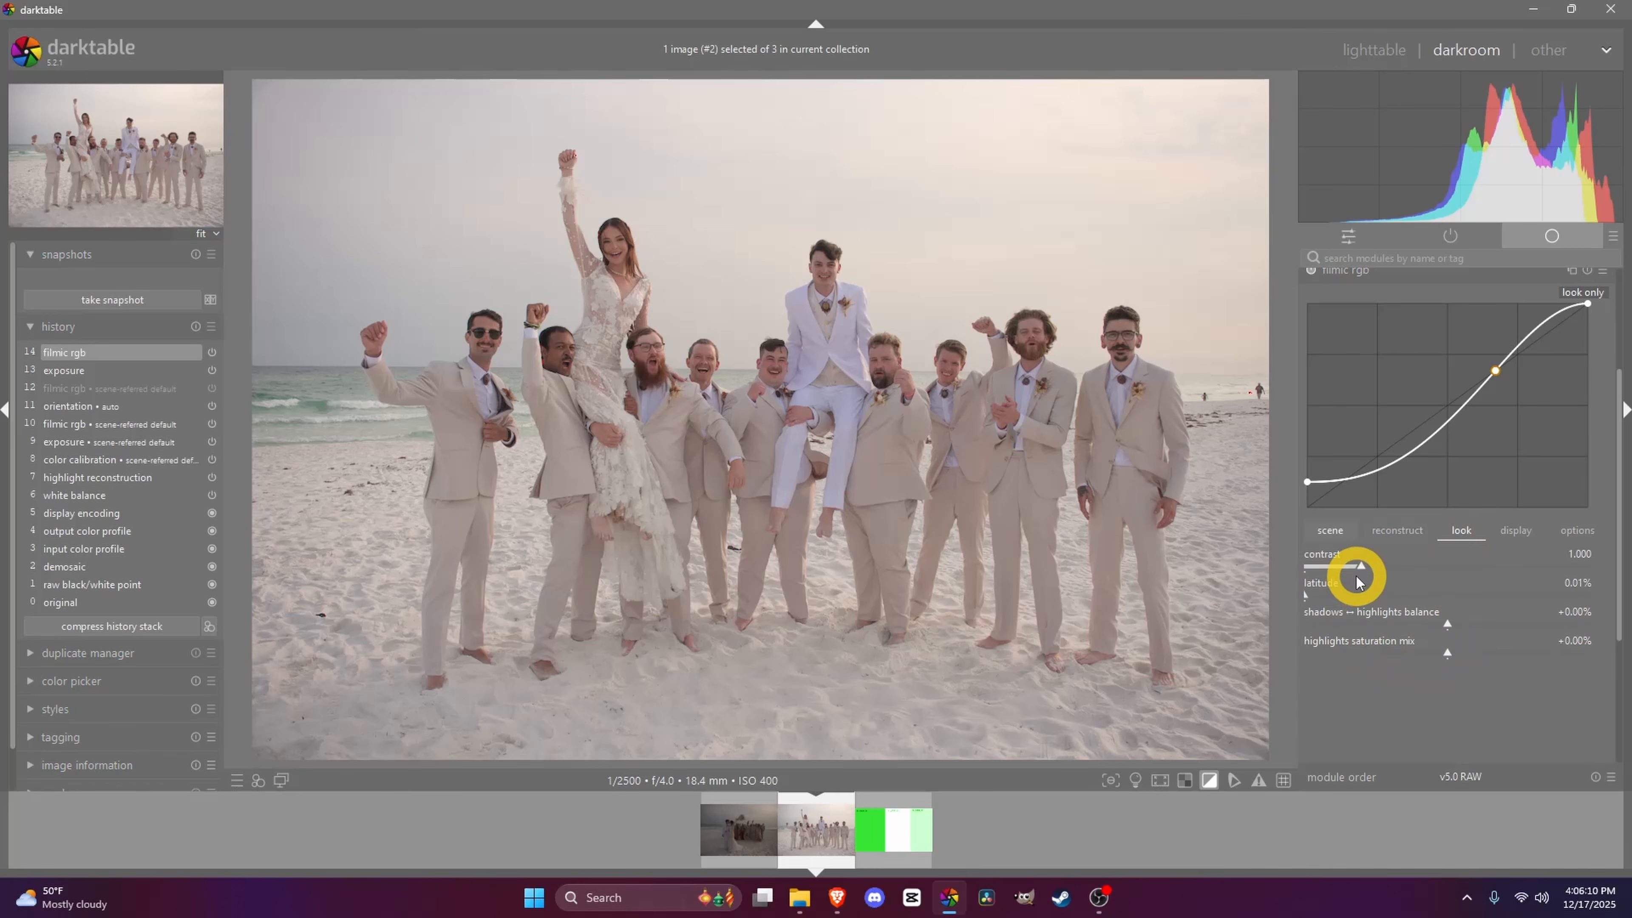
# - In filmic rgb's look tab, reset contrast to 1.000 and set latitude to 17.85%
pyautogui.moveTo(1358, 567)
pyautogui.mouseDown()
pyautogui.moveTo(1394, 565)
pyautogui.moveTo(1350, 570)
pyautogui.moveTo(1365, 570)
pyautogui.mouseUp()
pyautogui.doubleClick(1339, 557)
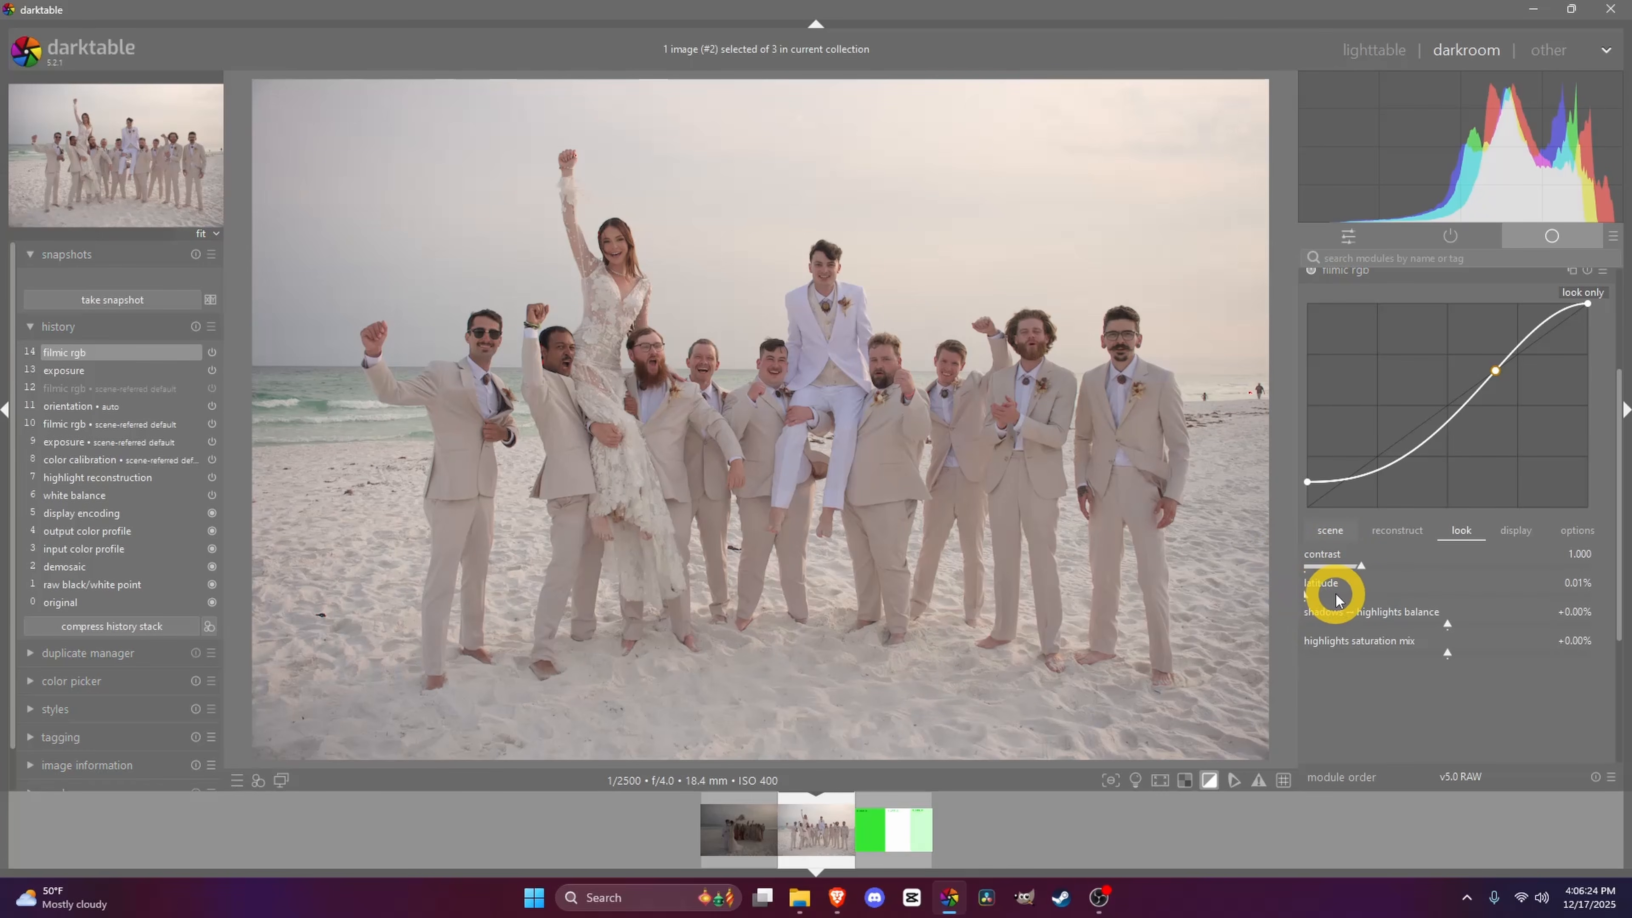
pyautogui.moveTo(1307, 598); pyautogui.dragTo(1362, 606)
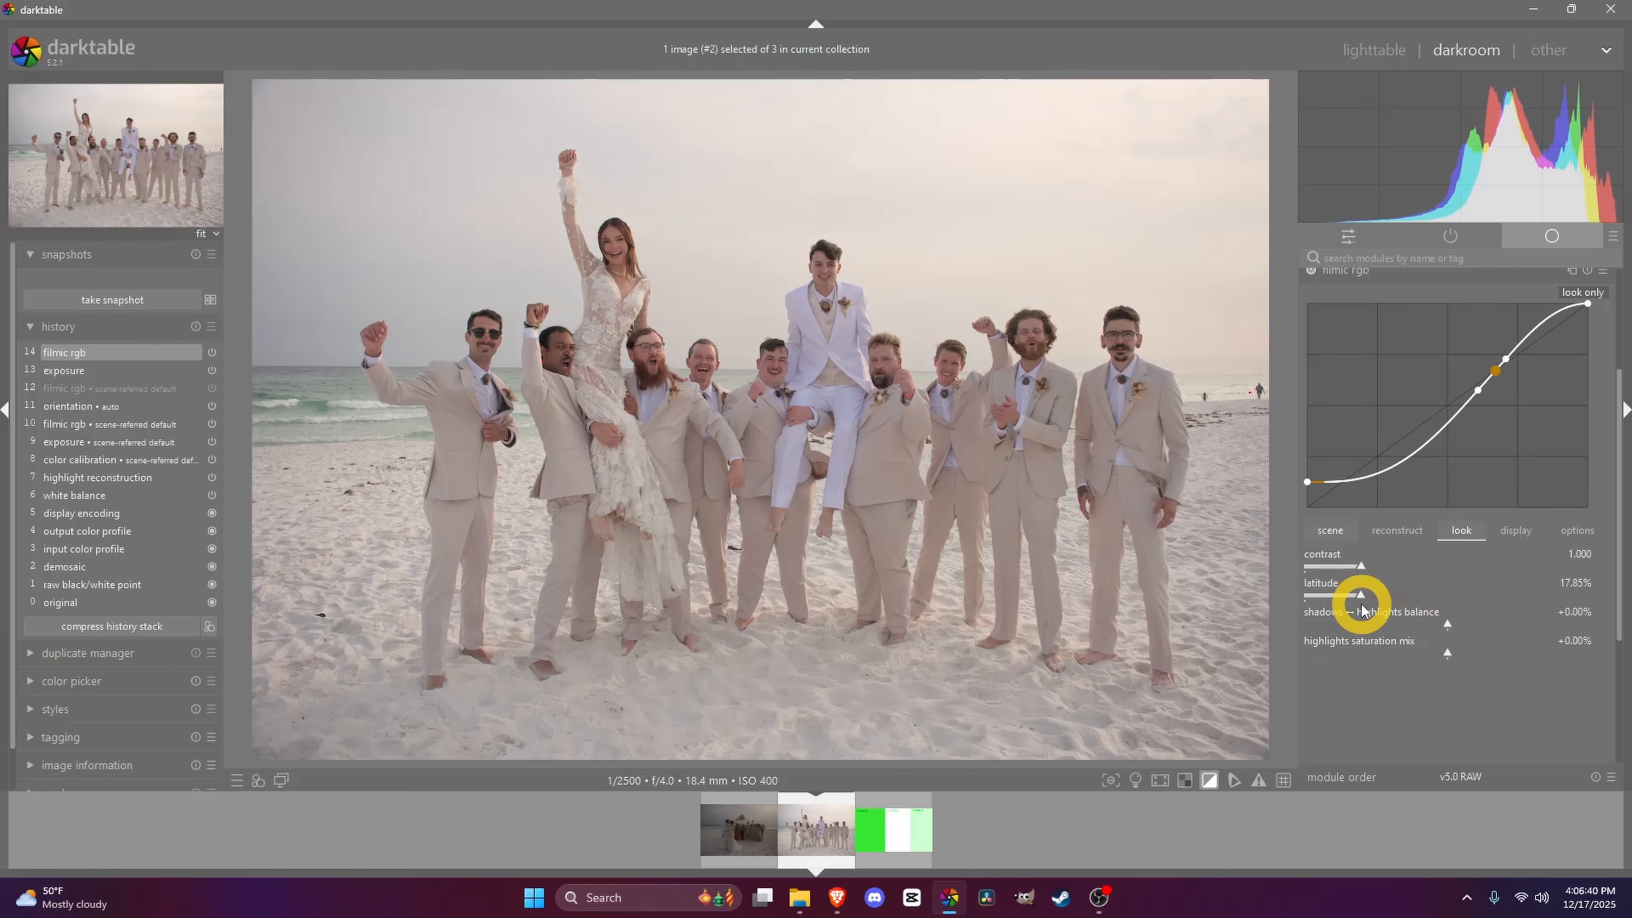
# - Try a shadows–highlights balance of -28.99%, then reset it to +0.00%
pyautogui.moveTo(1447, 622)
pyautogui.mouseDown()
pyautogui.moveTo(1503, 627)
pyautogui.moveTo(1366, 623)
pyautogui.mouseUp()
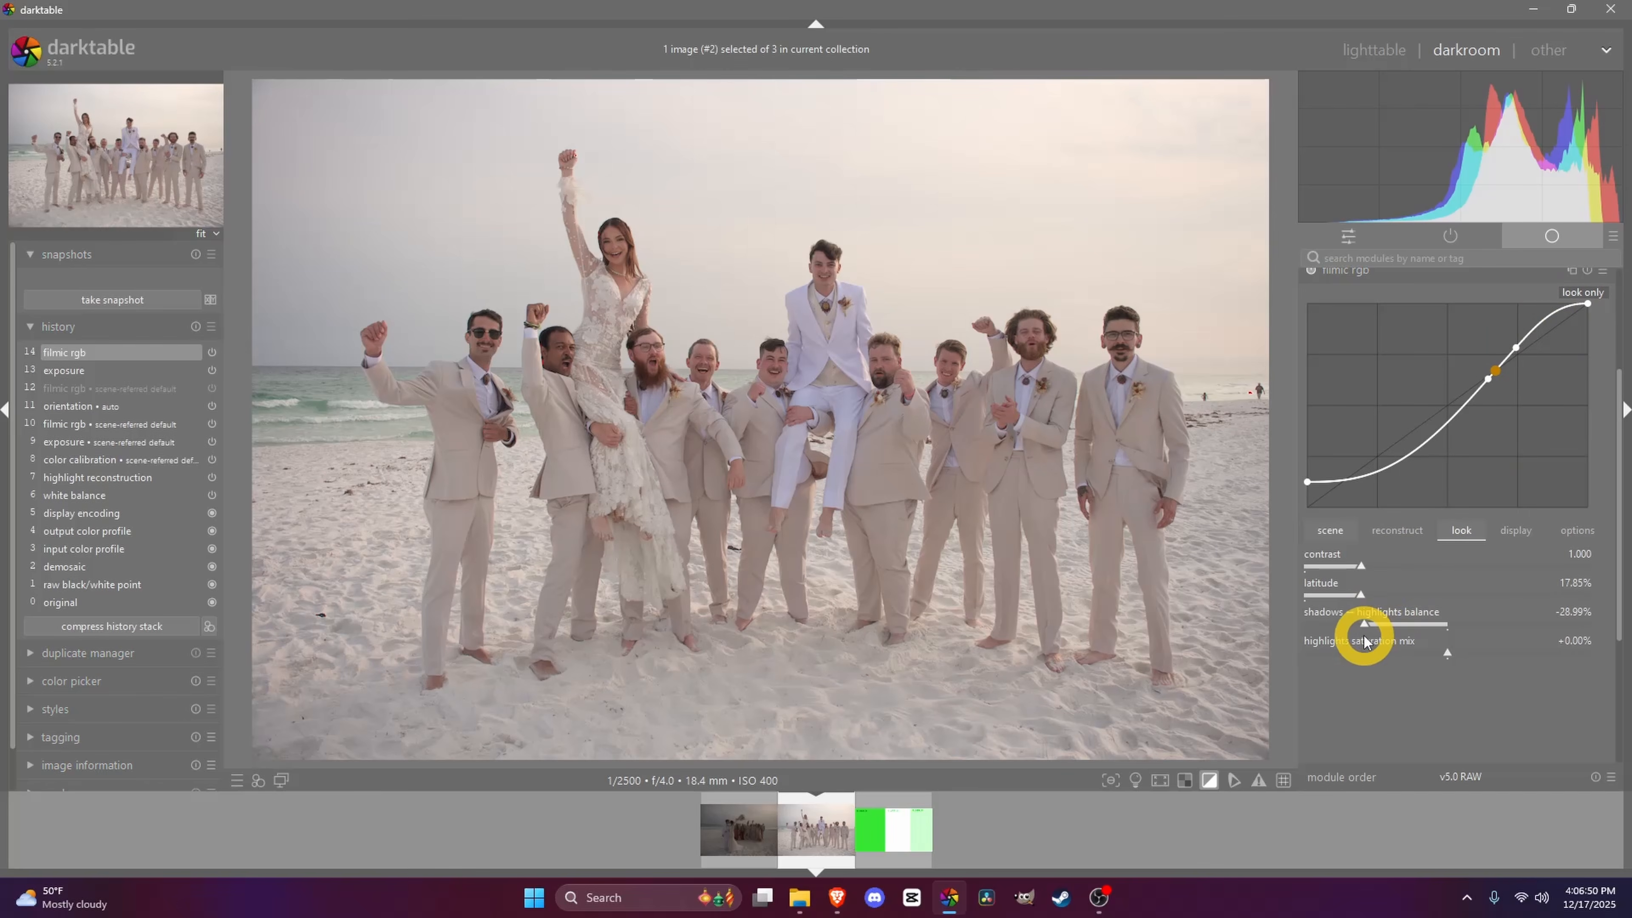
pyautogui.moveTo(1360, 627)
pyautogui.mouseDown()
pyautogui.moveTo(1586, 634)
pyautogui.moveTo(1380, 632)
pyautogui.mouseUp()
pyautogui.doubleClick(1376, 629)
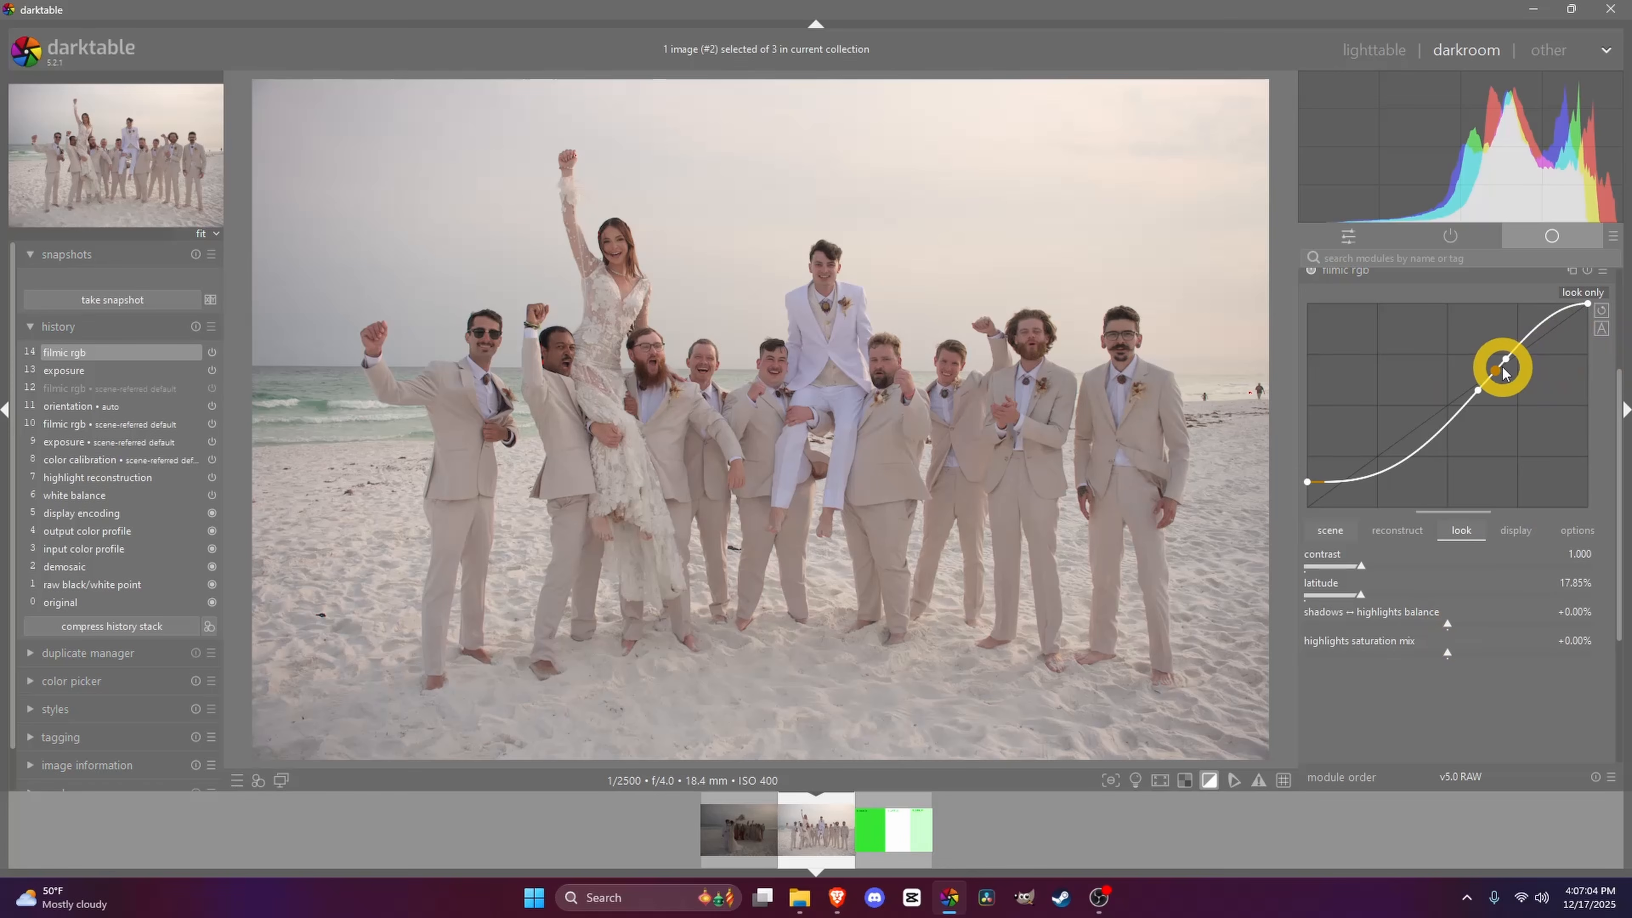
# - Raise filmic rgb's latitude to 50.06% and return to the reconstruct tab
pyautogui.moveTo(1358, 594); pyautogui.dragTo(1467, 599)
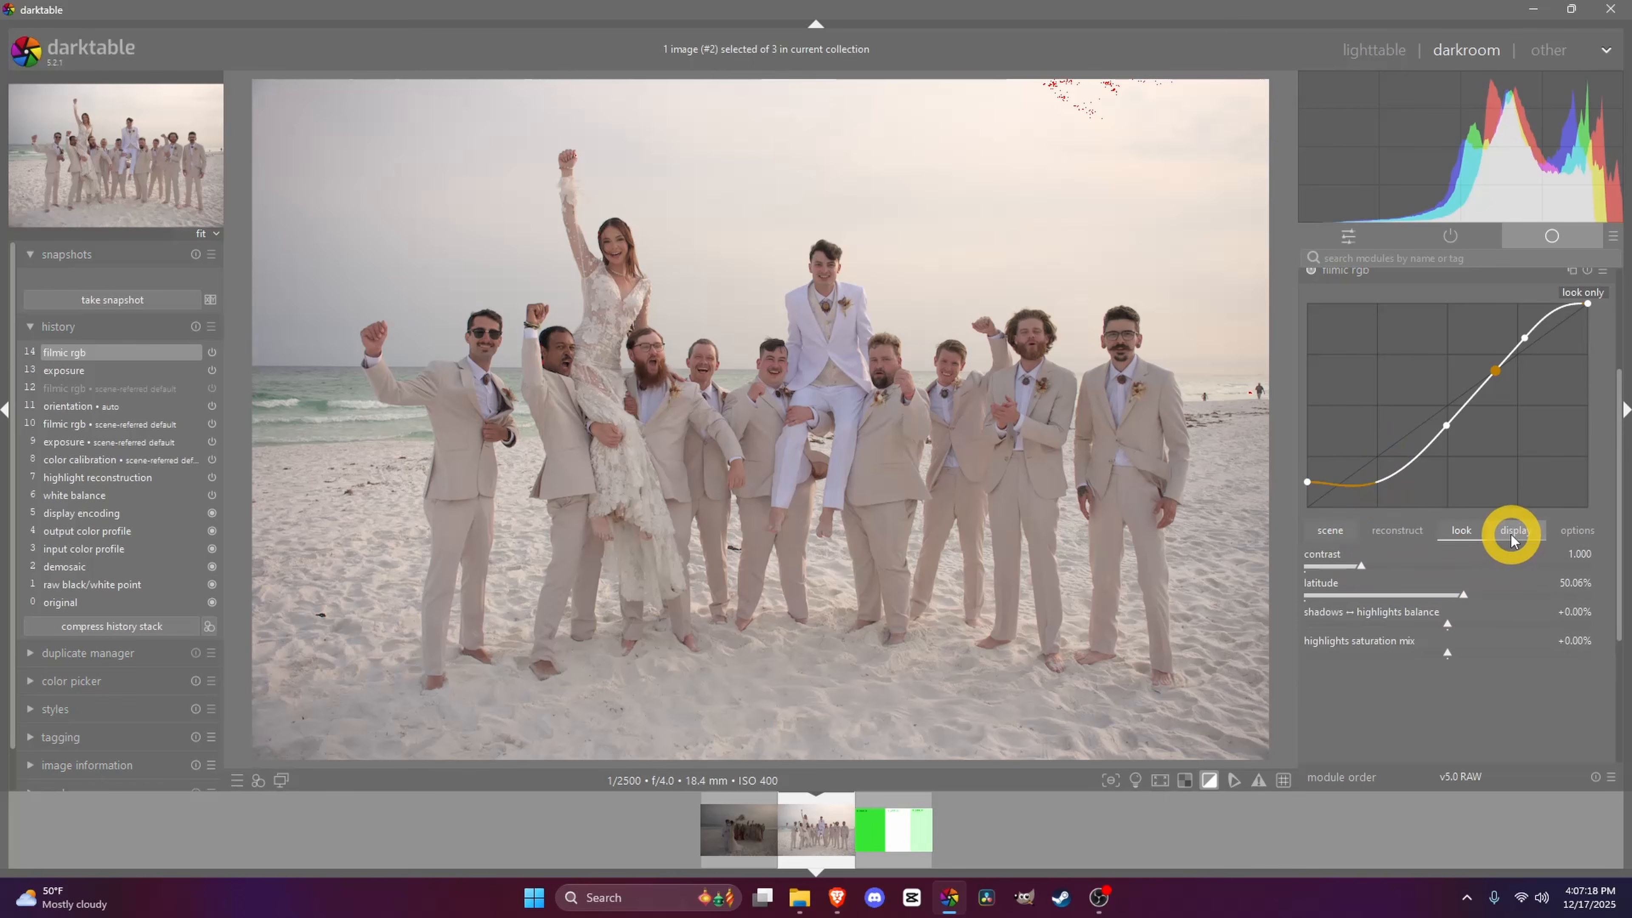
pyautogui.click(1380, 529)
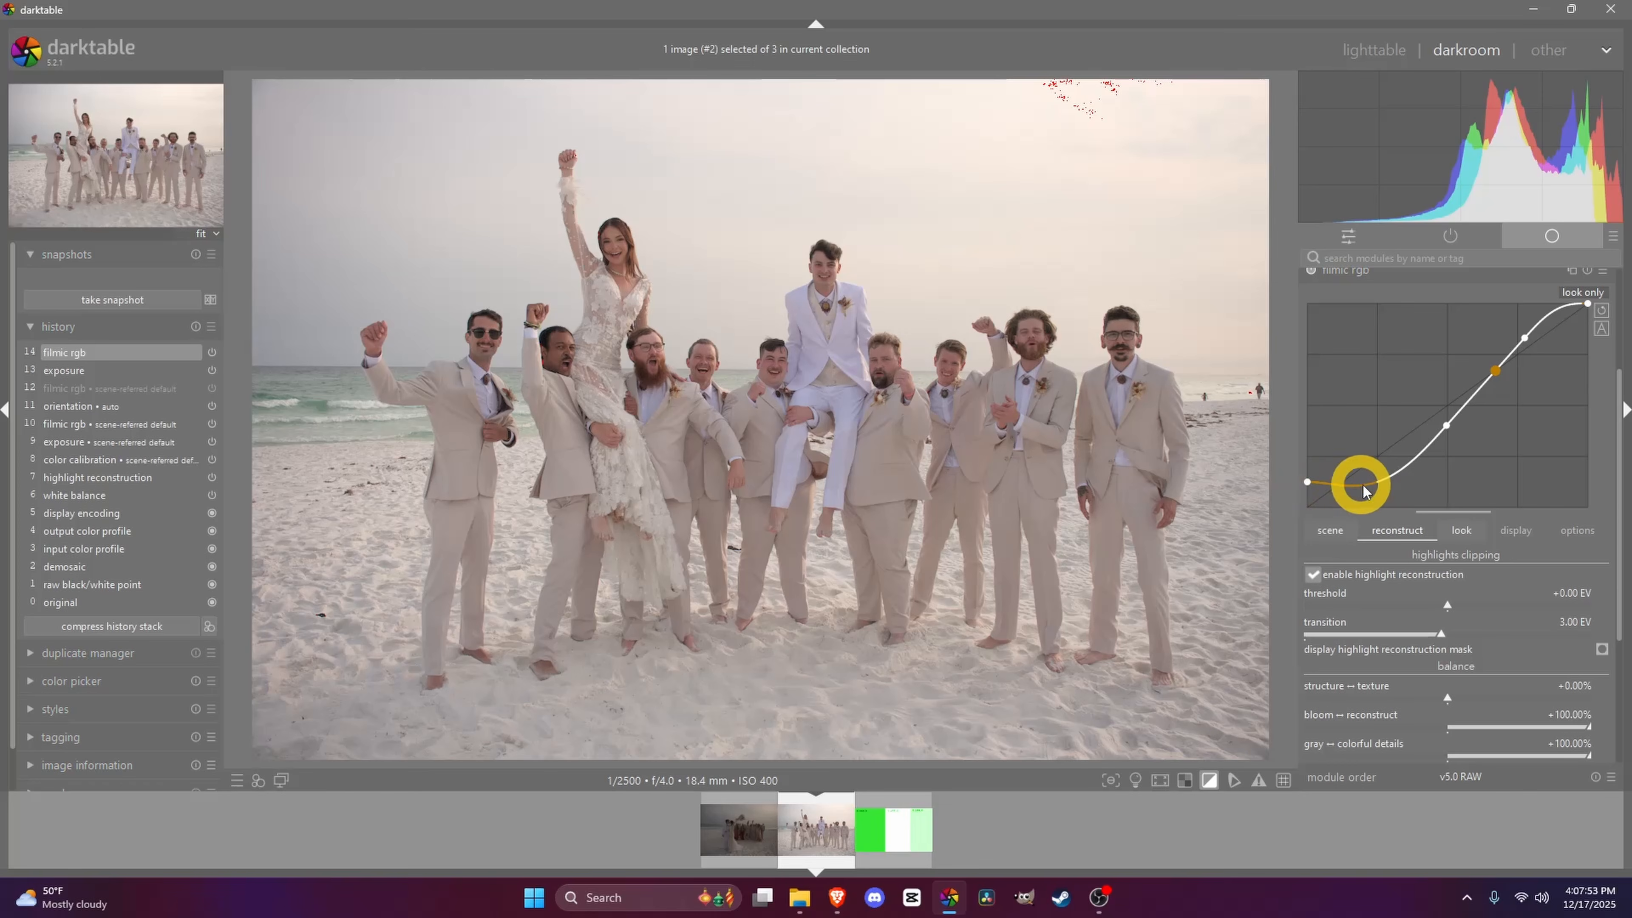
# - Enable and expand the shadows and highlights module, trying highlights at -48.52 before resetting it to -50.00
pyautogui.moveTo(1346, 135)
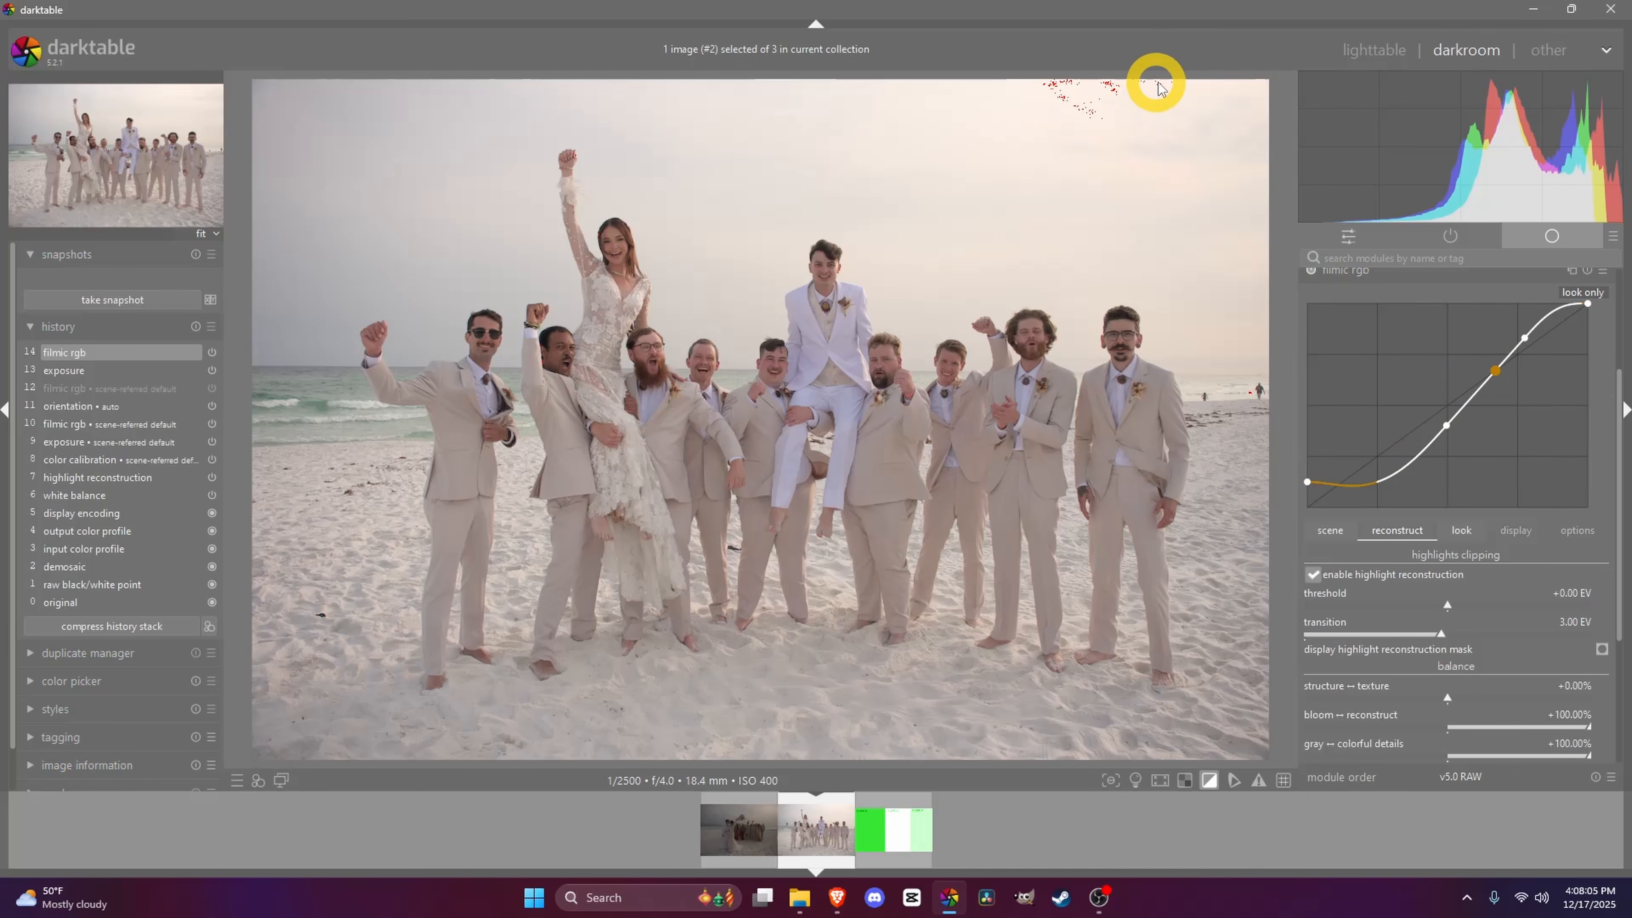
pyautogui.moveTo(1606, 400); pyautogui.dragTo(1584, 335)
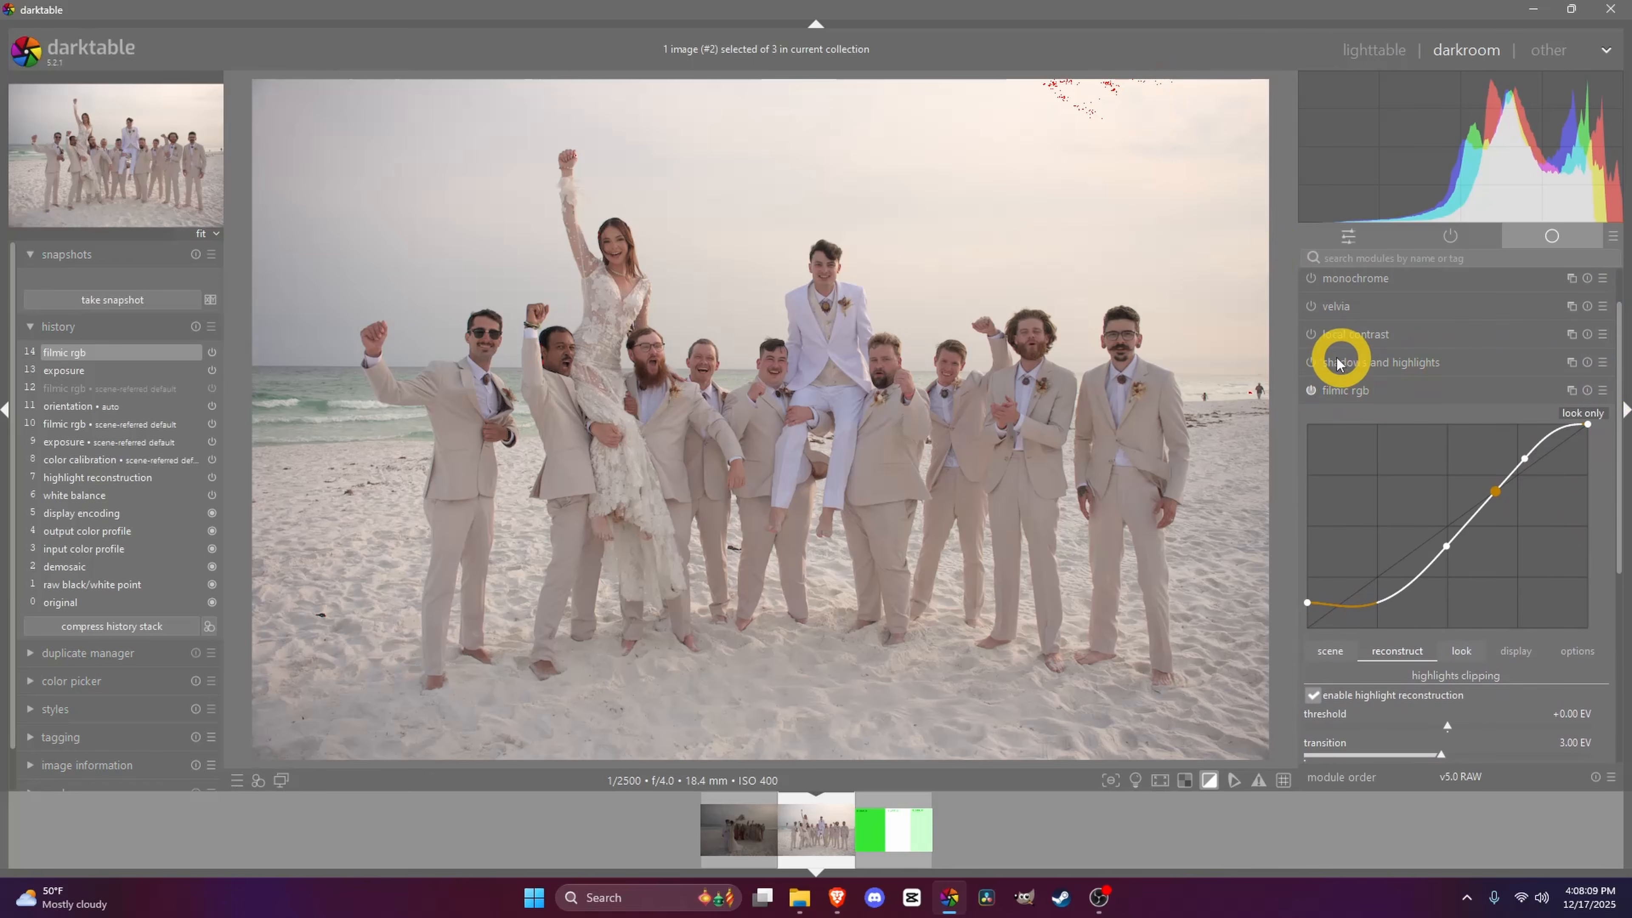
pyautogui.click(1311, 362)
pyautogui.click(1359, 361)
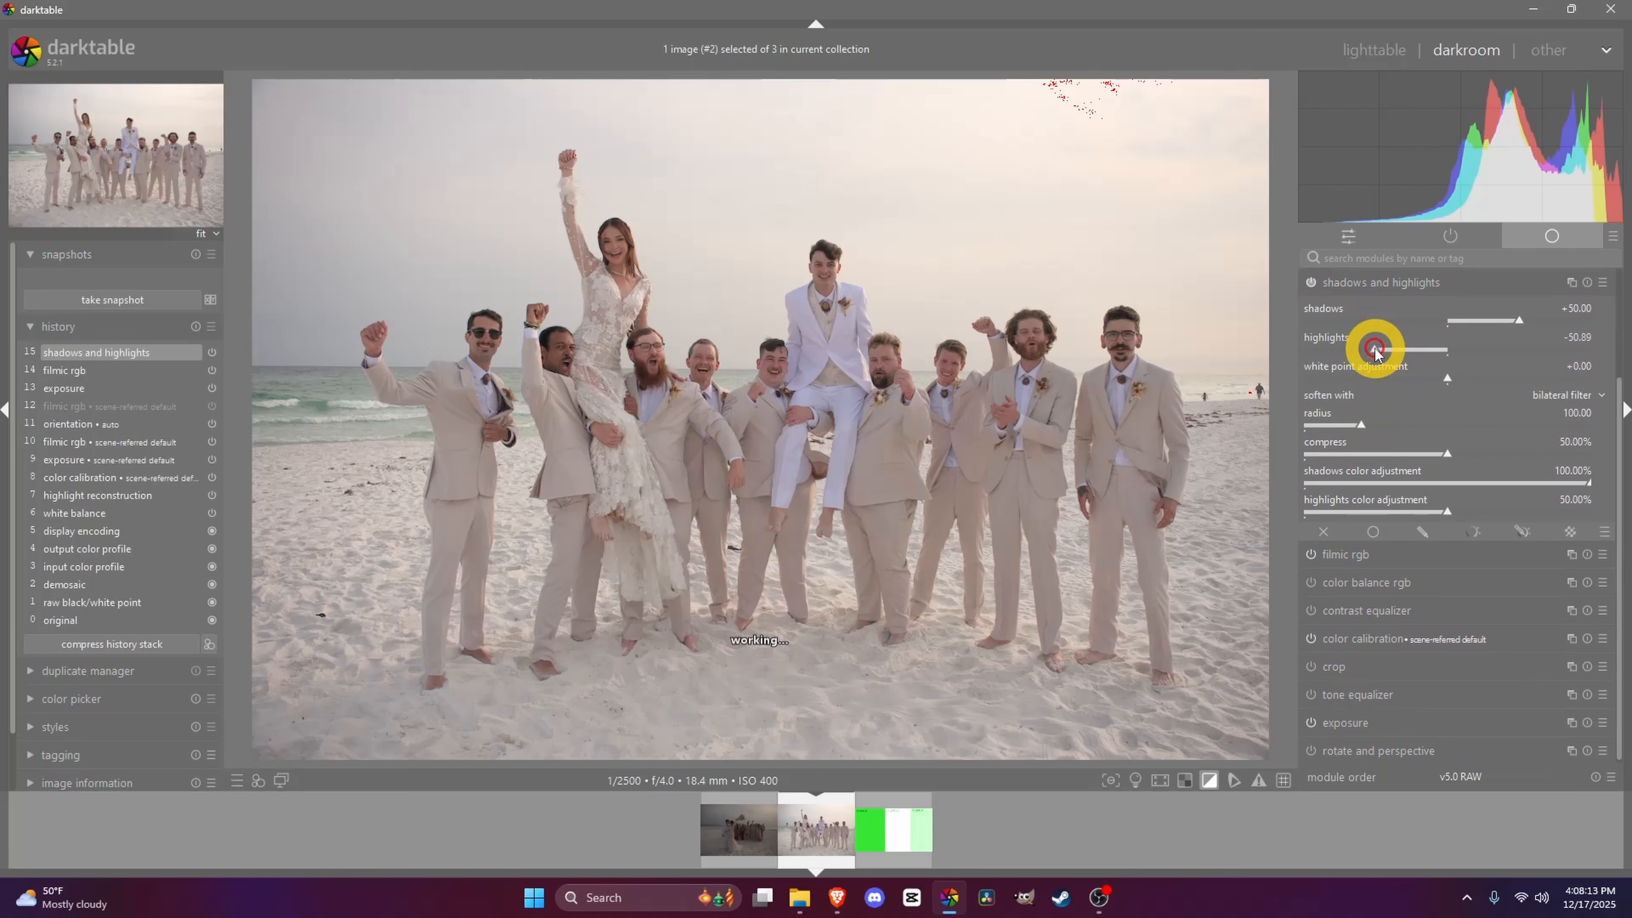
pyautogui.moveTo(1409, 350); pyautogui.dragTo(1376, 354)
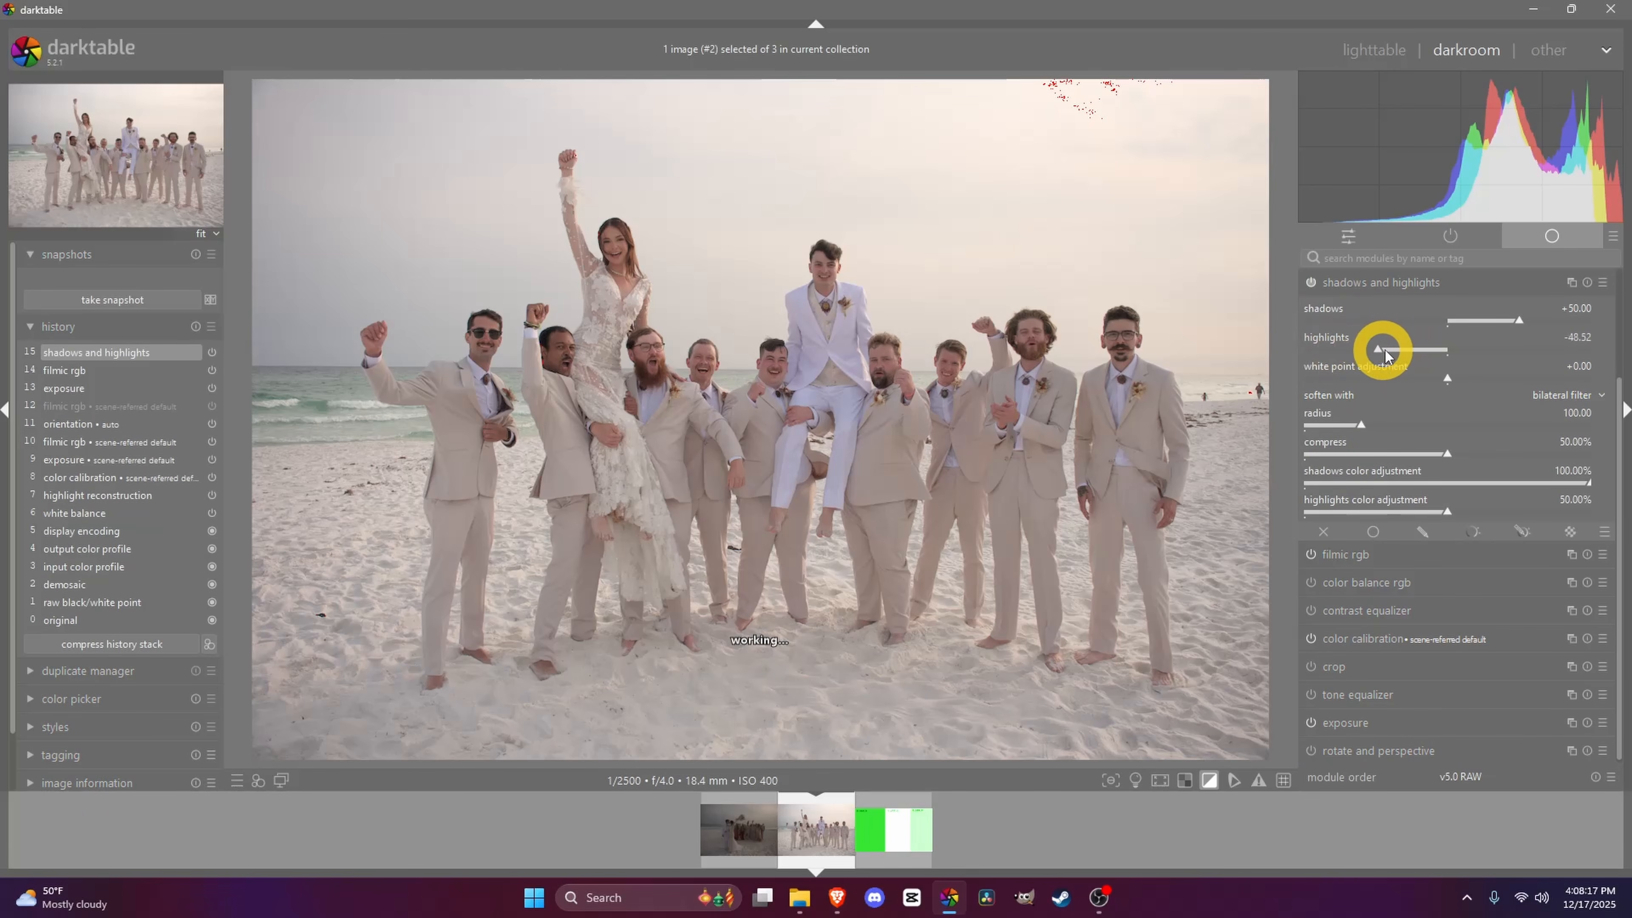
pyautogui.doubleClick(1323, 335)
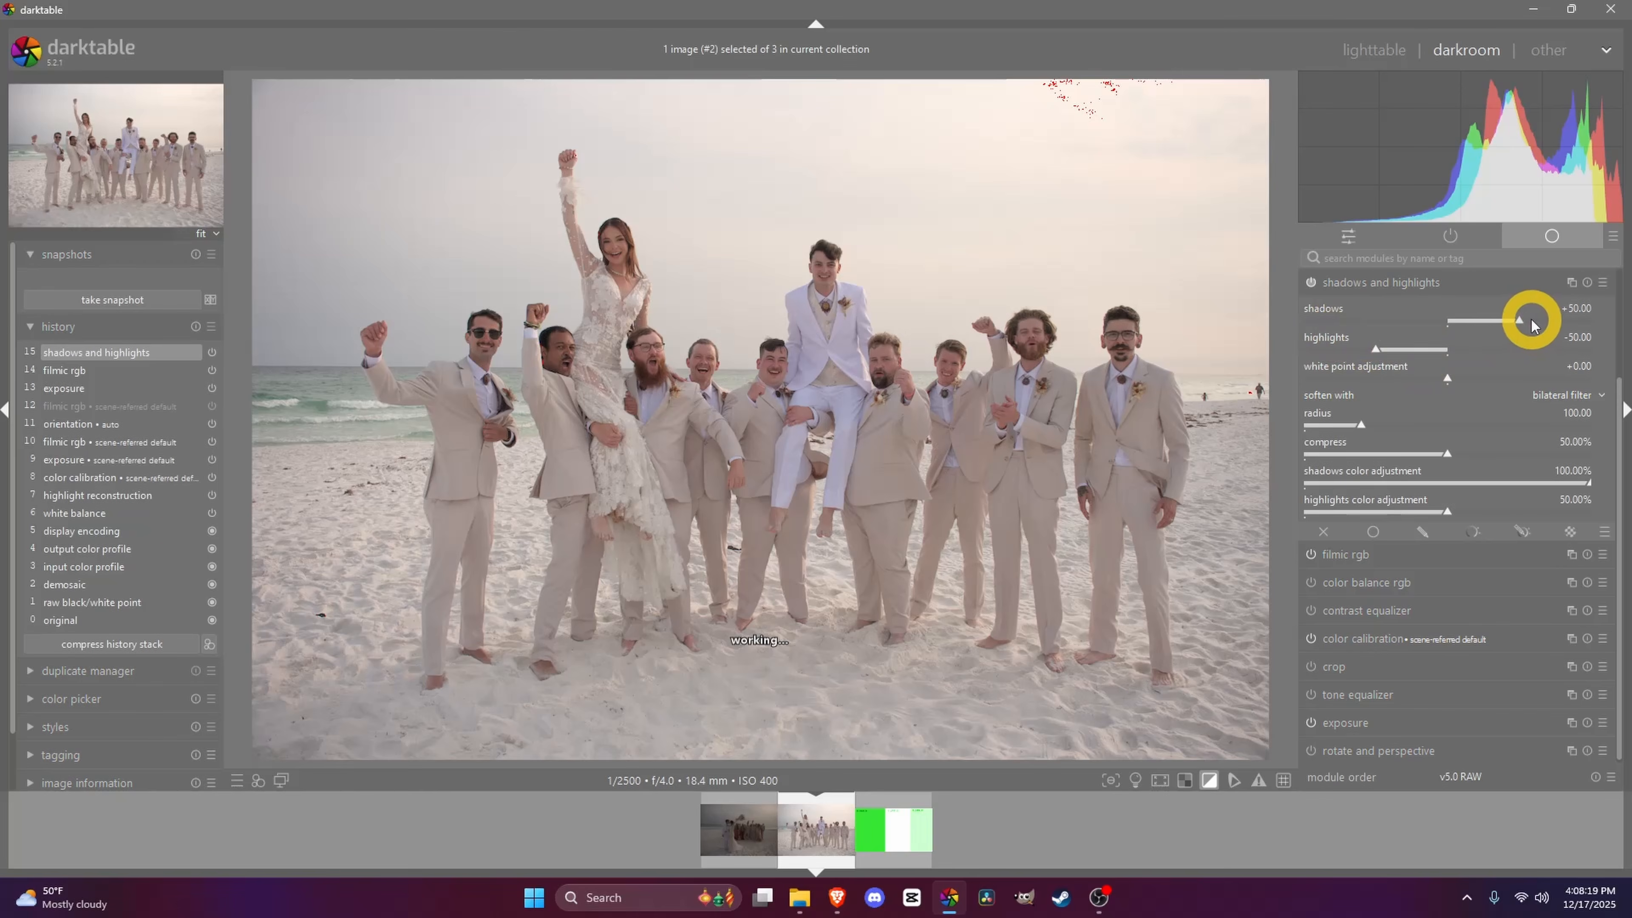
# - Adjust the shadows and highlights sliders in the shadows and highlights module
pyautogui.moveTo(1522, 320); pyautogui.dragTo(1507, 329)
pyautogui.moveTo(1322, 343); pyautogui.dragTo(1441, 362)
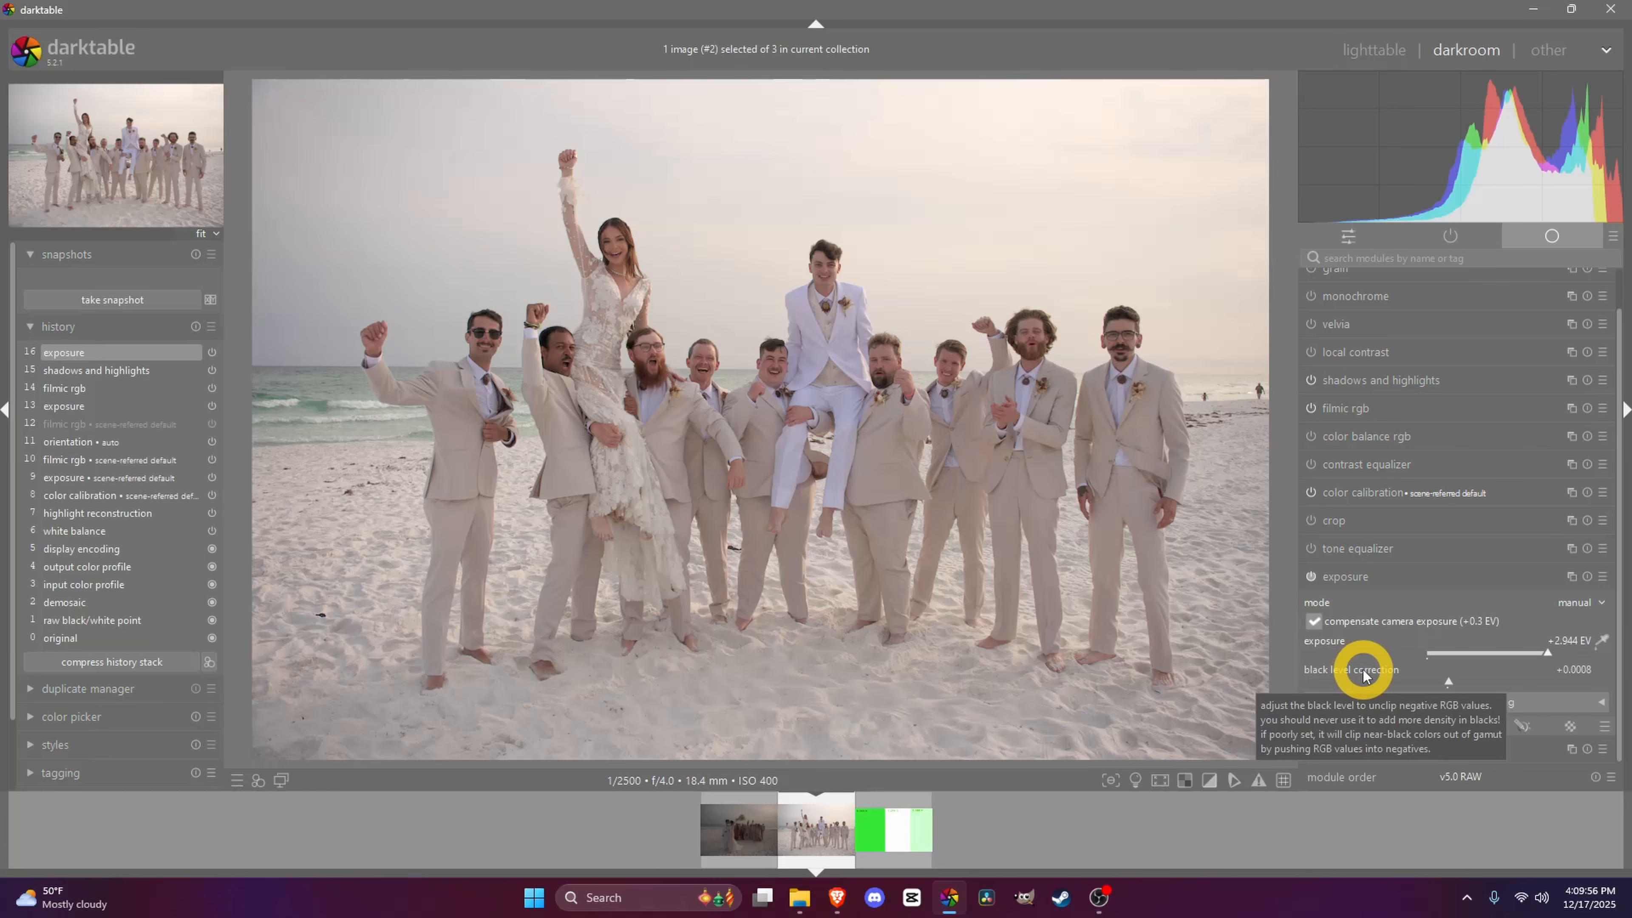
# - In the exposure module, set black level correction to +0.0038, toggling the clipping indicator to check the shadows
pyautogui.scroll(1, 1363, 673)
pyautogui.scroll(1, 1363, 673)
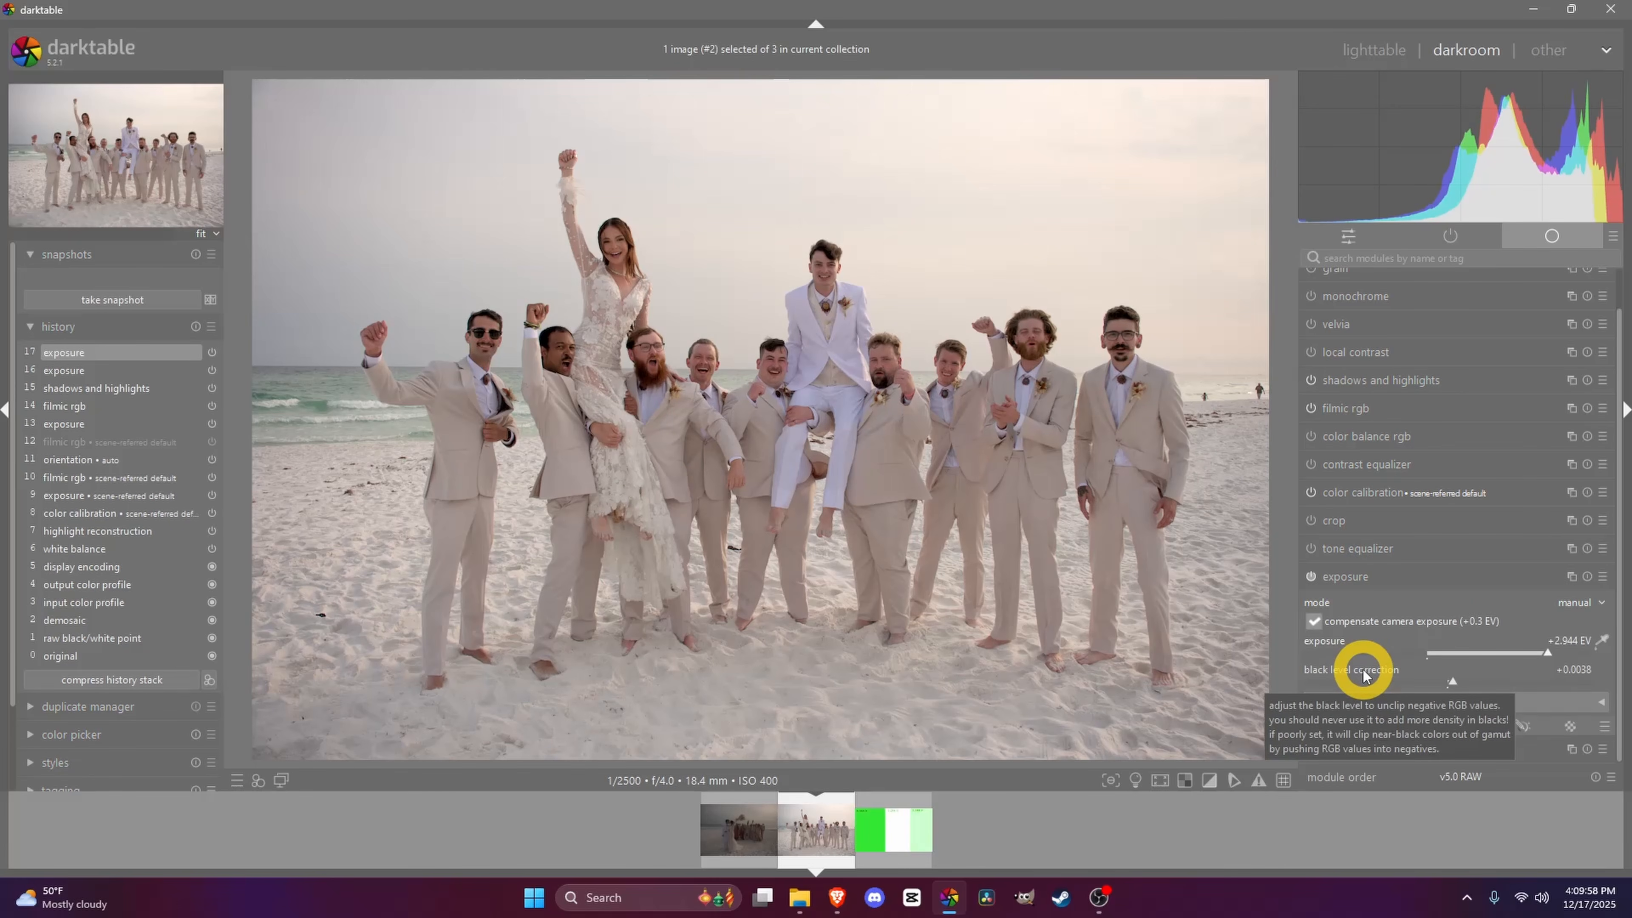
pyautogui.scroll(2, 1364, 673)
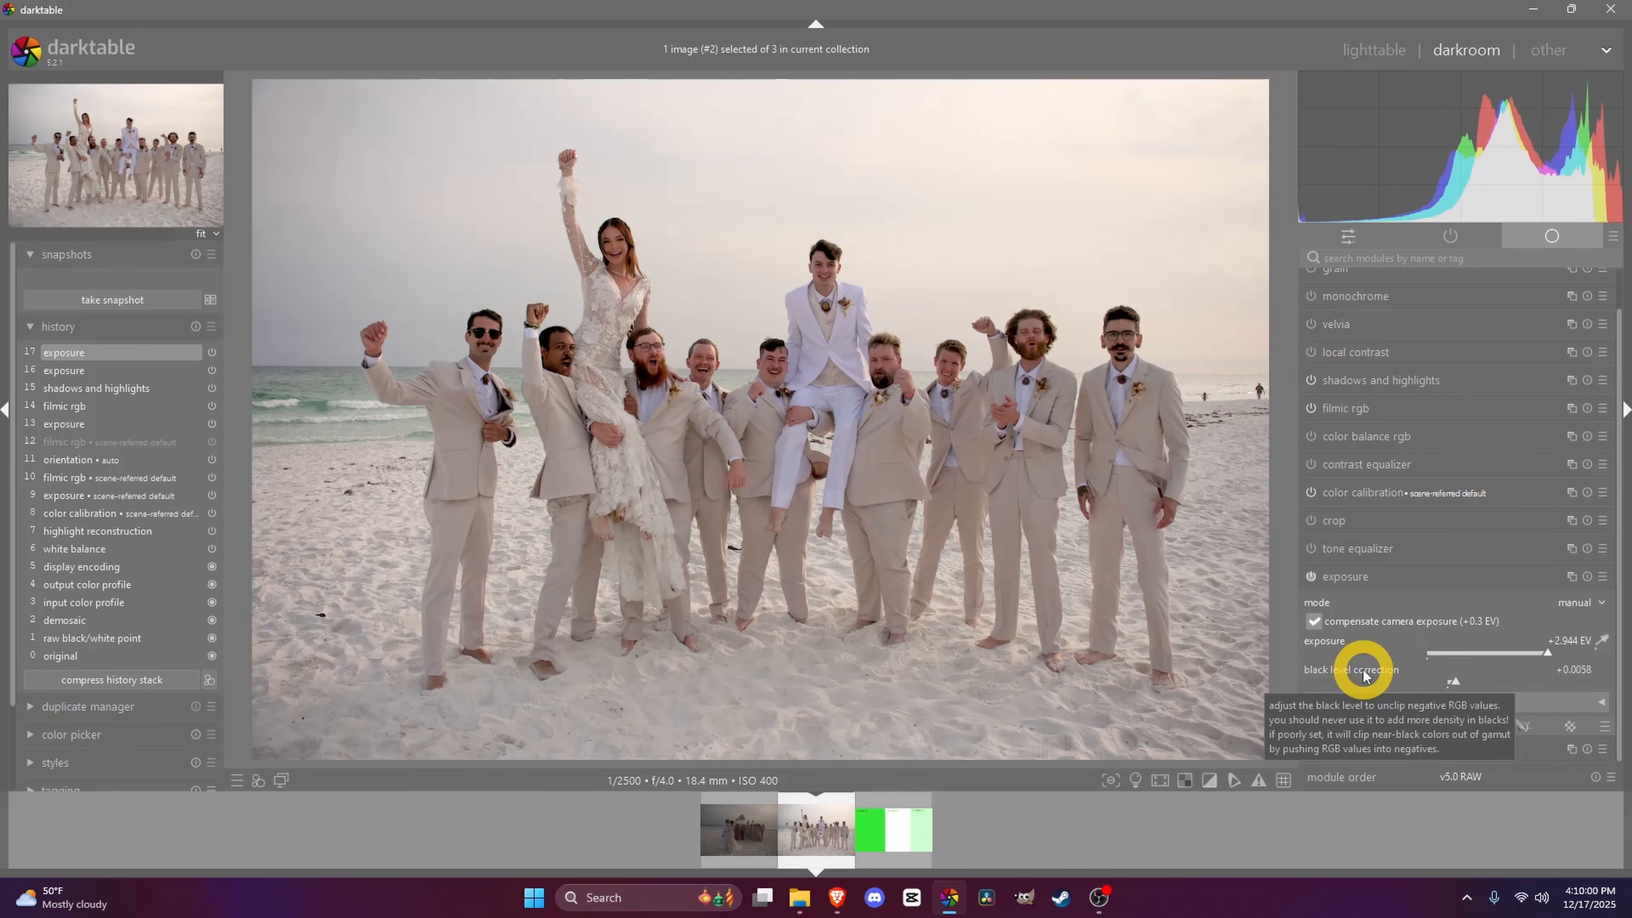
pyautogui.click(1211, 779)
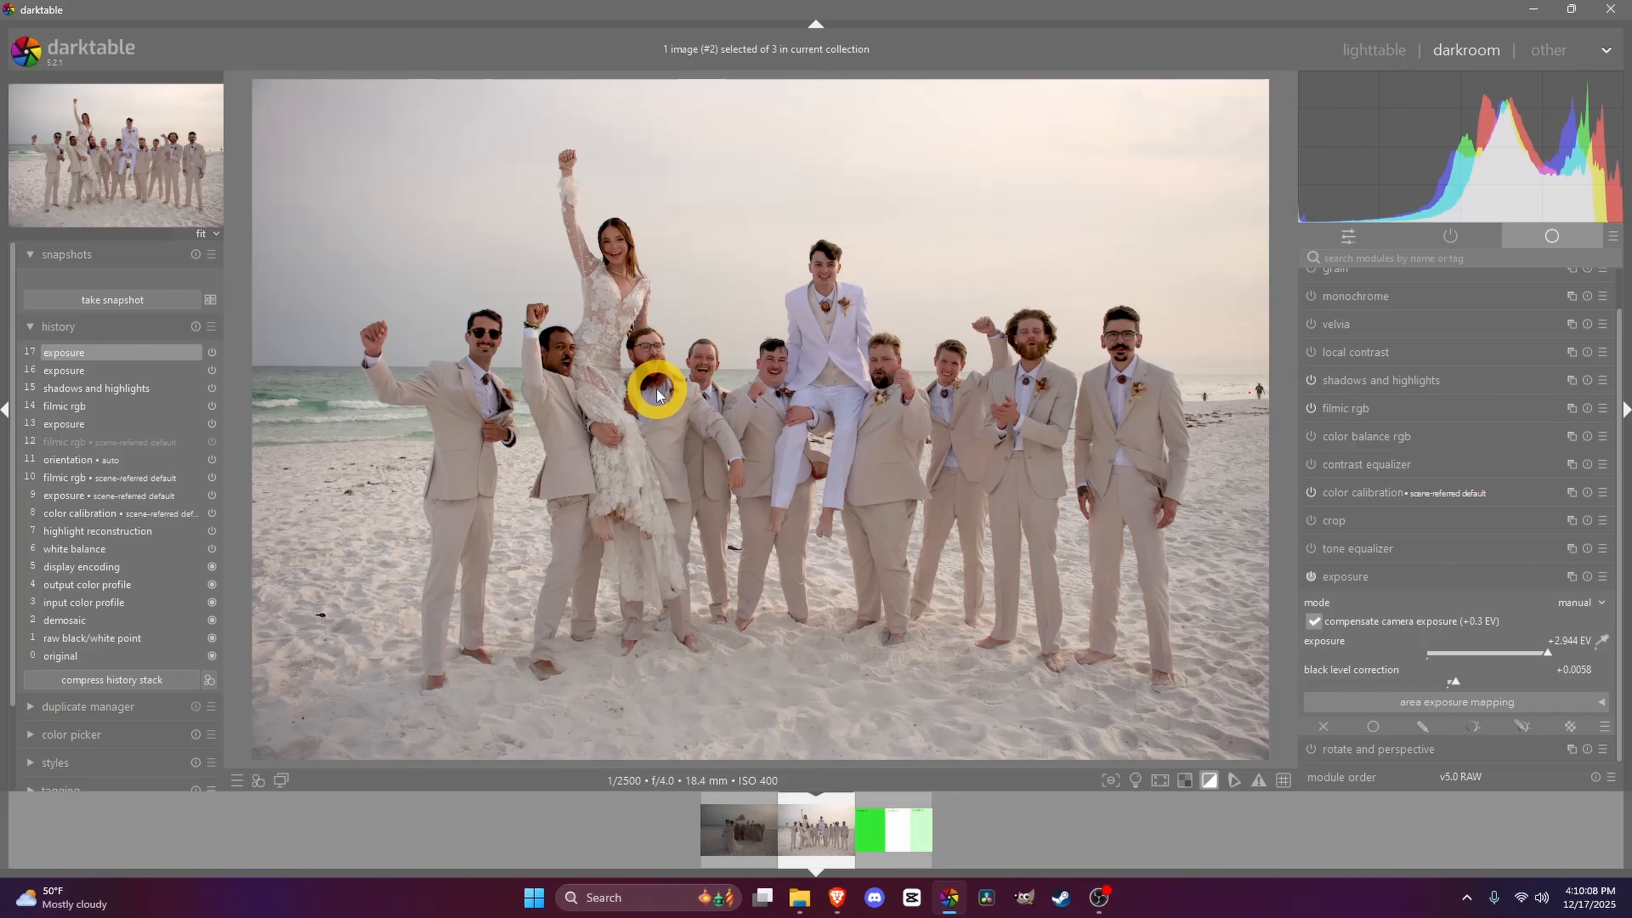
pyautogui.scroll(-1, 1341, 678)
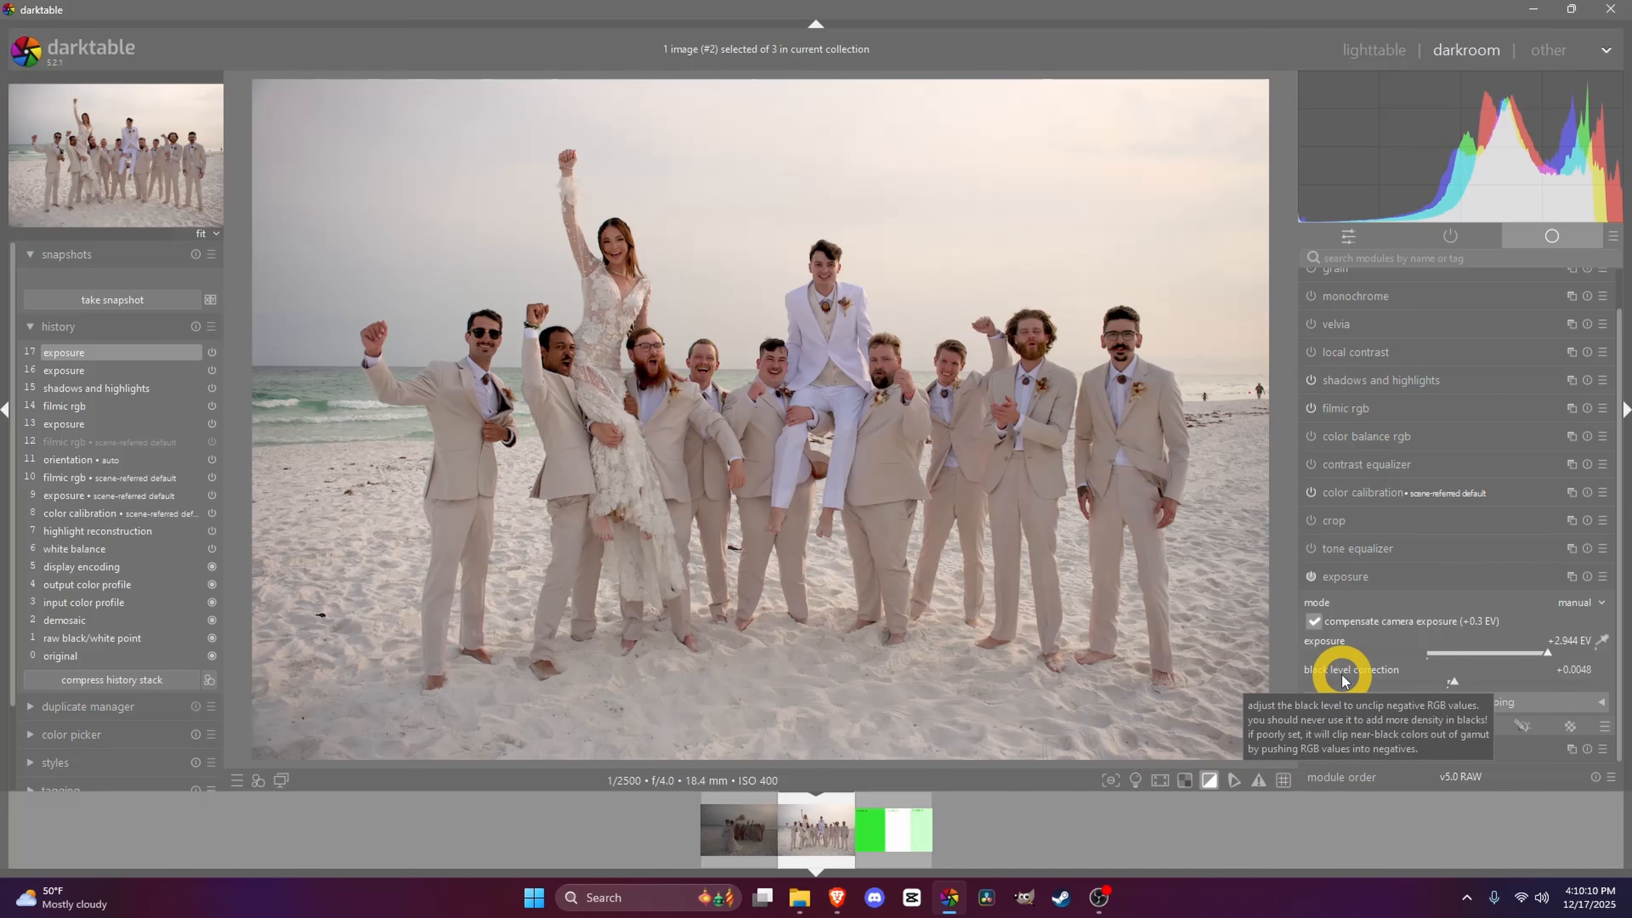
pyautogui.scroll(-1, 1342, 668)
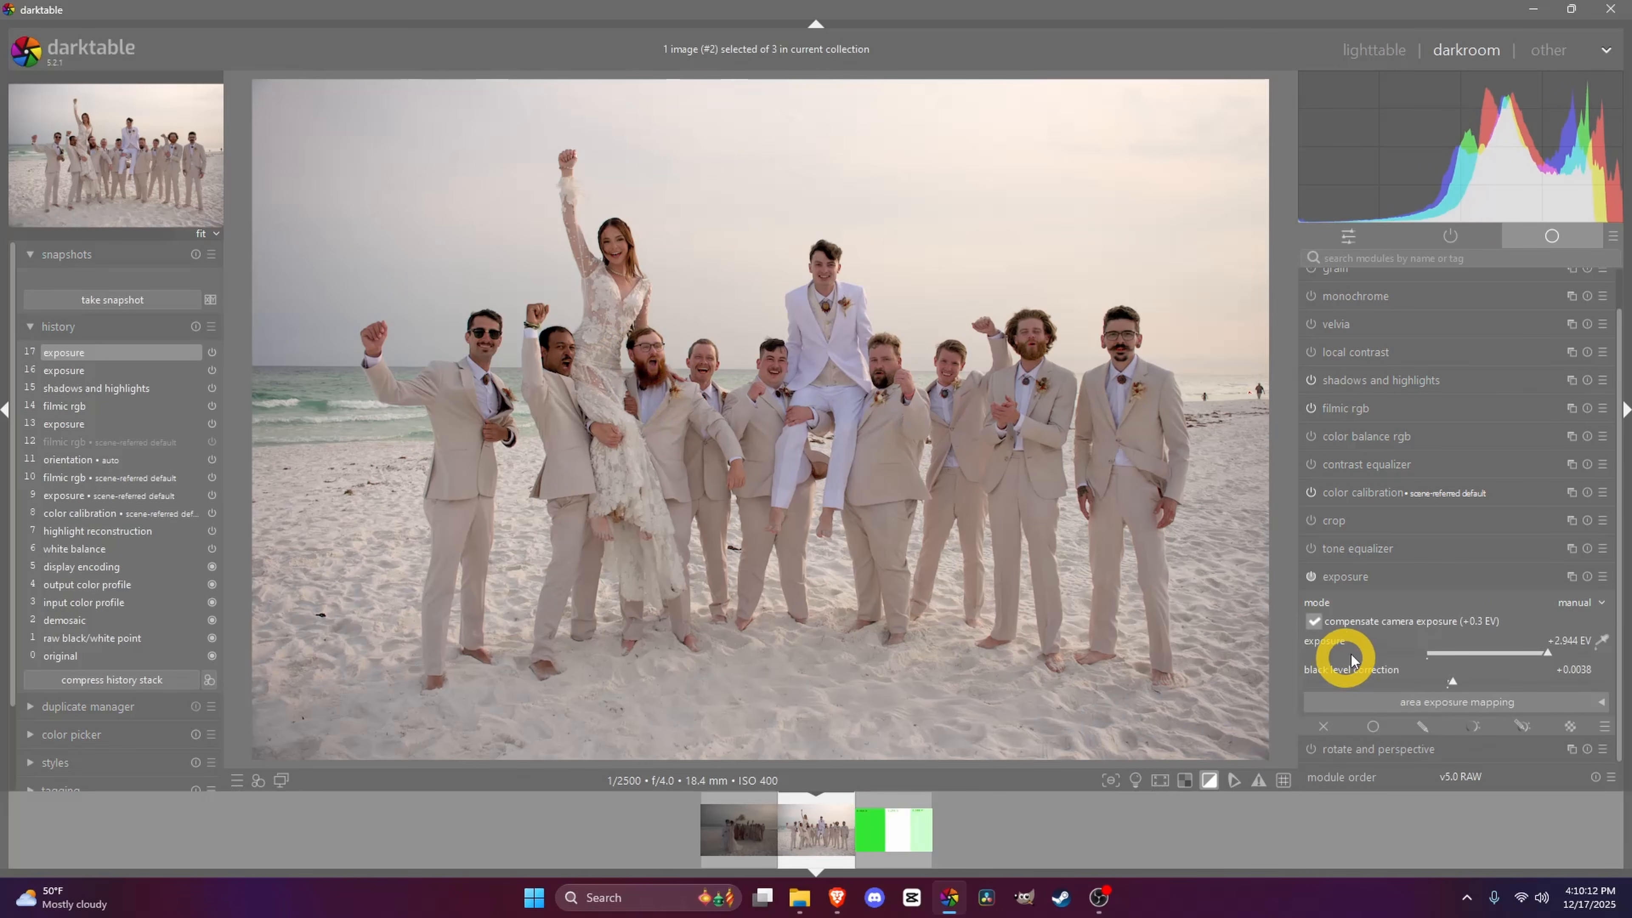